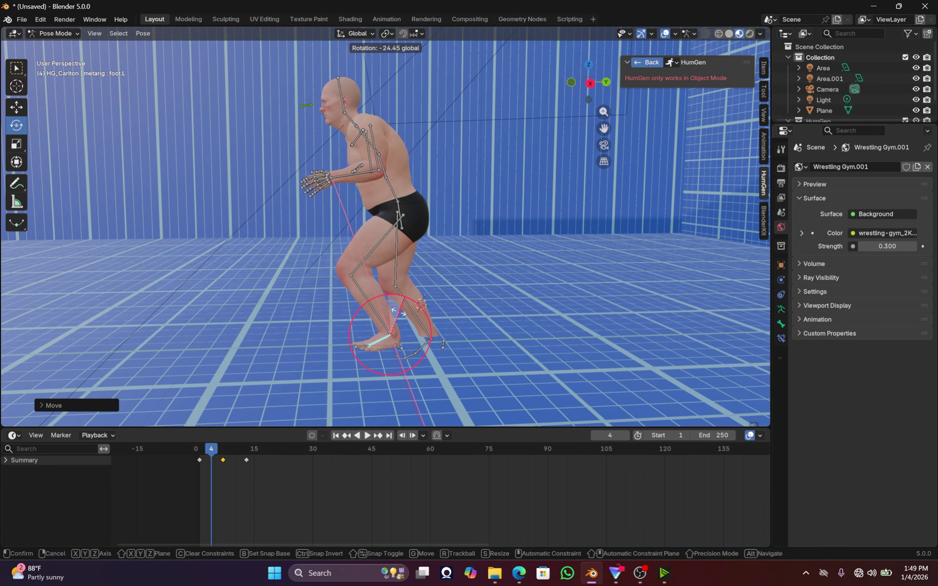
Finish rotating the left foot at frame 4 and lower the left shin by about 0.02 m.
left_click(390, 326)
left_click(389, 328)
key("g")
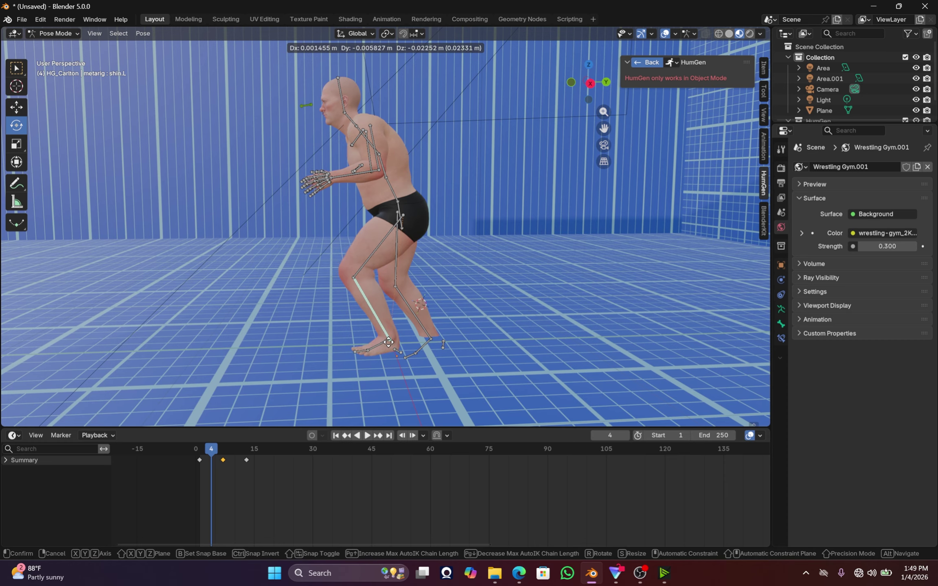
left_click(389, 343)
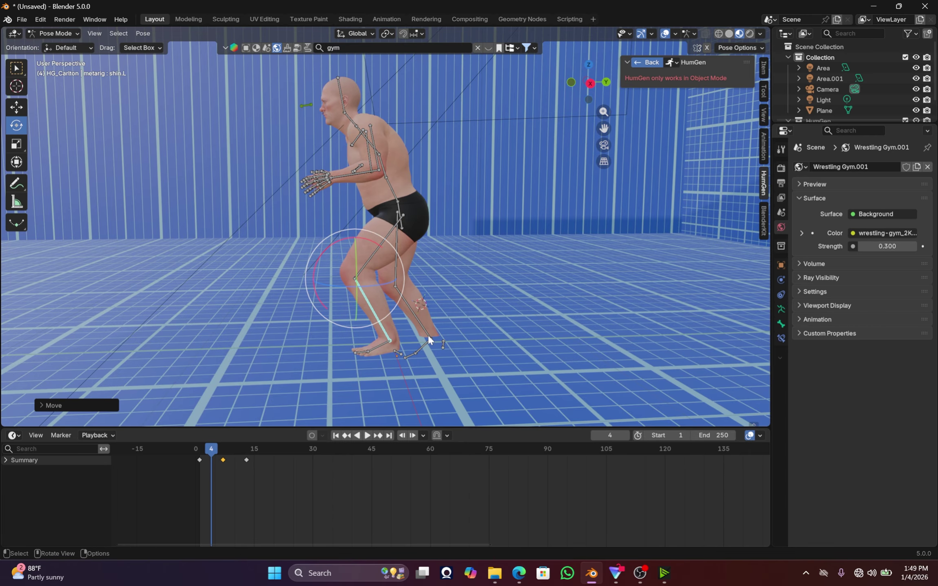
Move the right shin about 0.24 m up and back to bend the knee, and keyframe all bones at frame 4.
left_click(430, 337)
key("g")
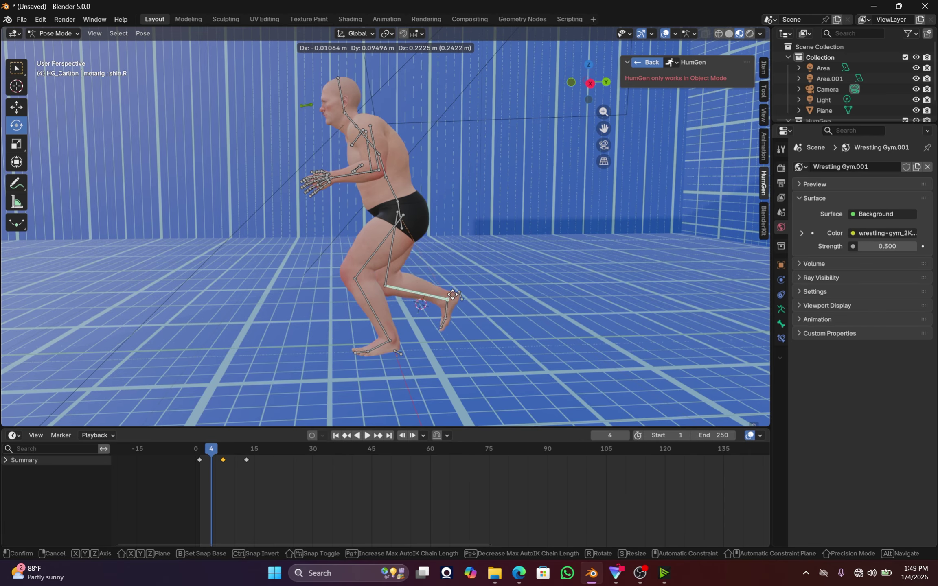
left_click(452, 292)
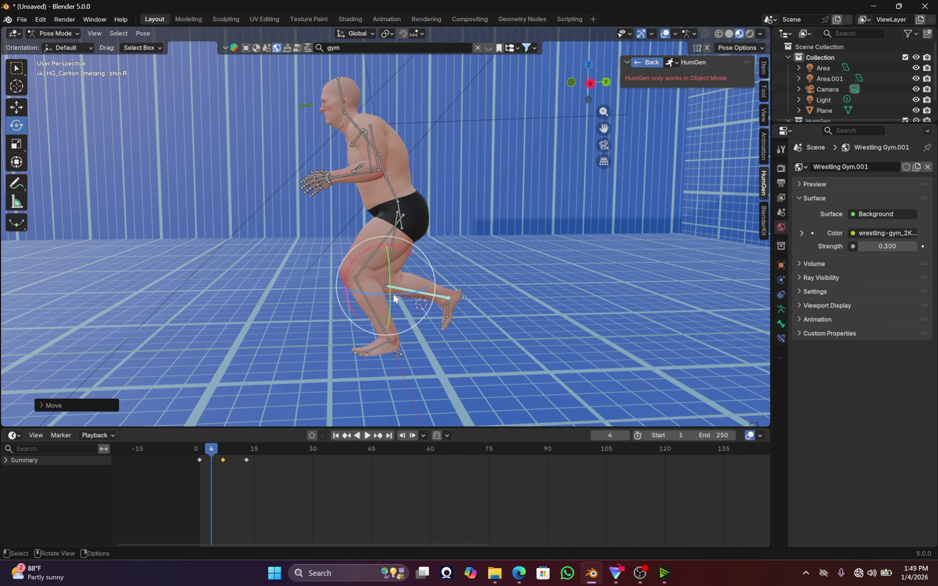
key("a")
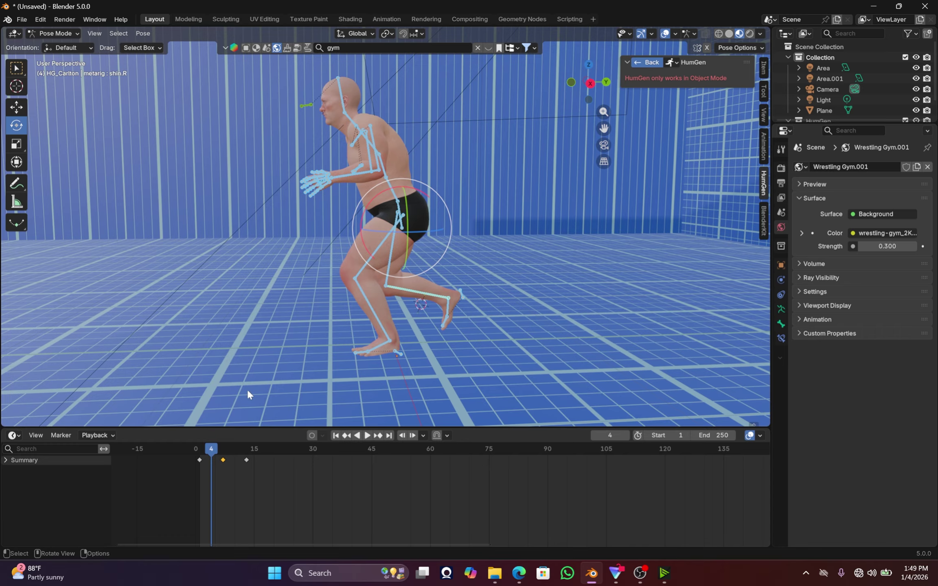
key("i")
Copy the pose keyframes at frame 4 and paste them flipped at frame 10.
left_click(234, 459)
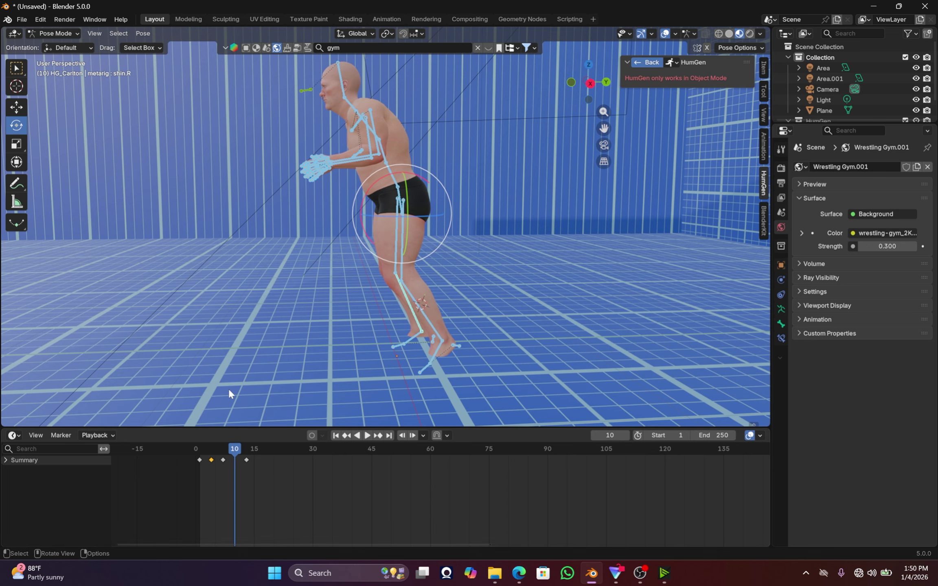
left_click(212, 449)
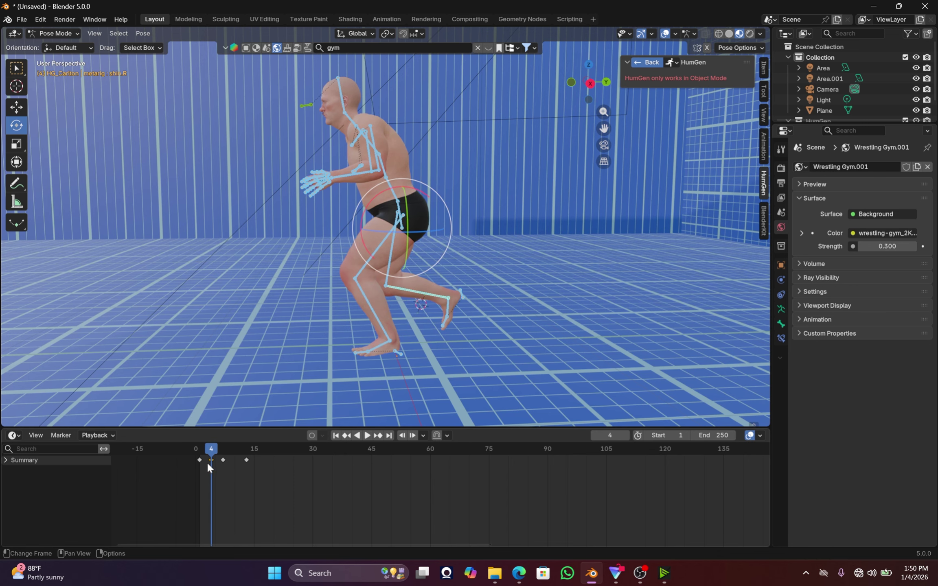
right_click(212, 459)
left_click(202, 421)
left_click_drag(238, 448, 235, 451)
right_click(194, 450)
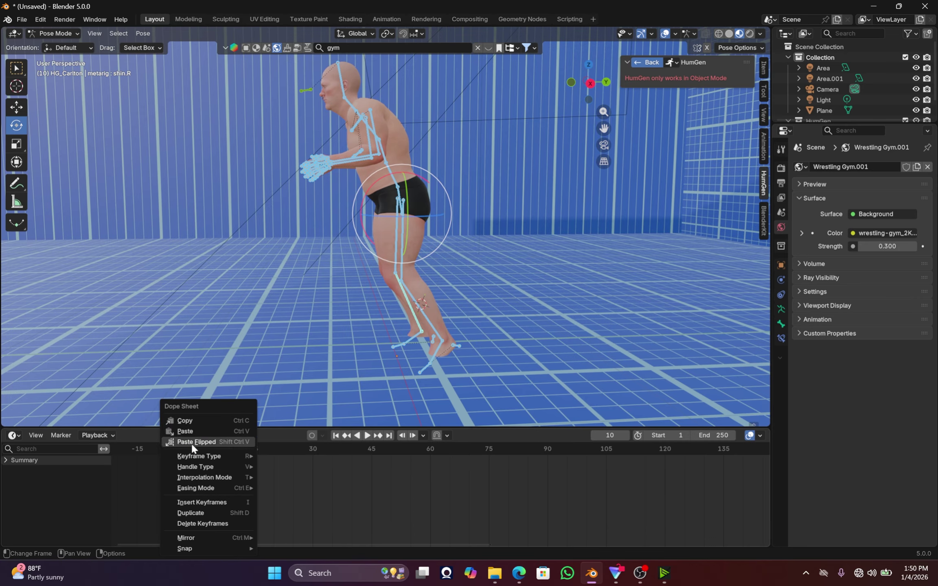
left_click(202, 443)
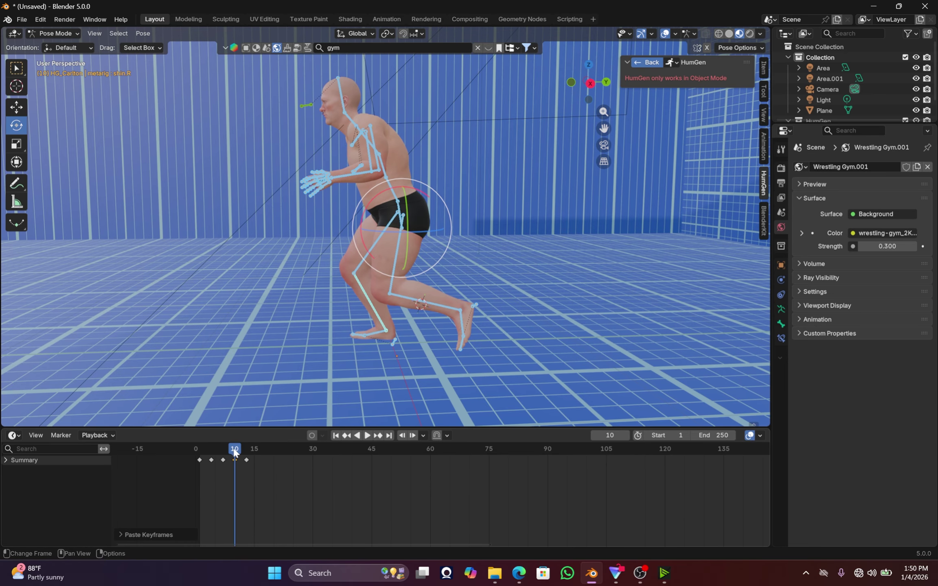
Play the run animation from frame 1 to check the motion, and return to frame 1.
left_click_drag(234, 451, 200, 450)
key("space")
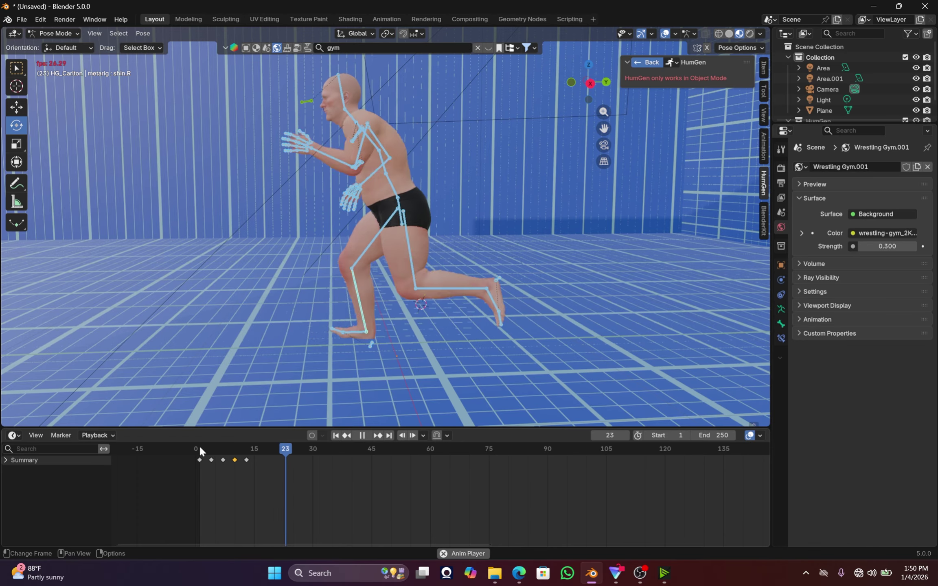
key("space")
left_click(200, 448)
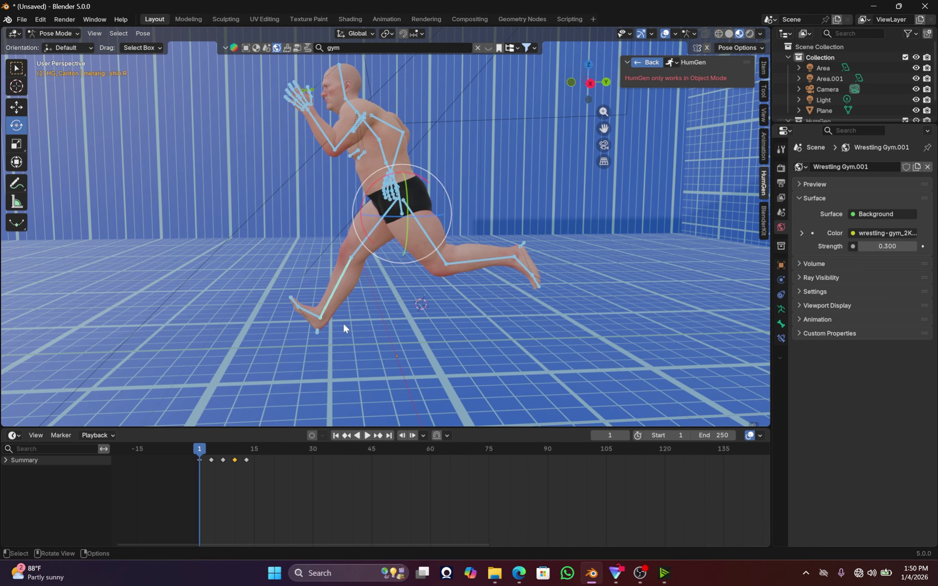
Step through frames 0 to 3 in a side view to examine how the legs pass each other.
left_click_drag(588, 83, 533, 71)
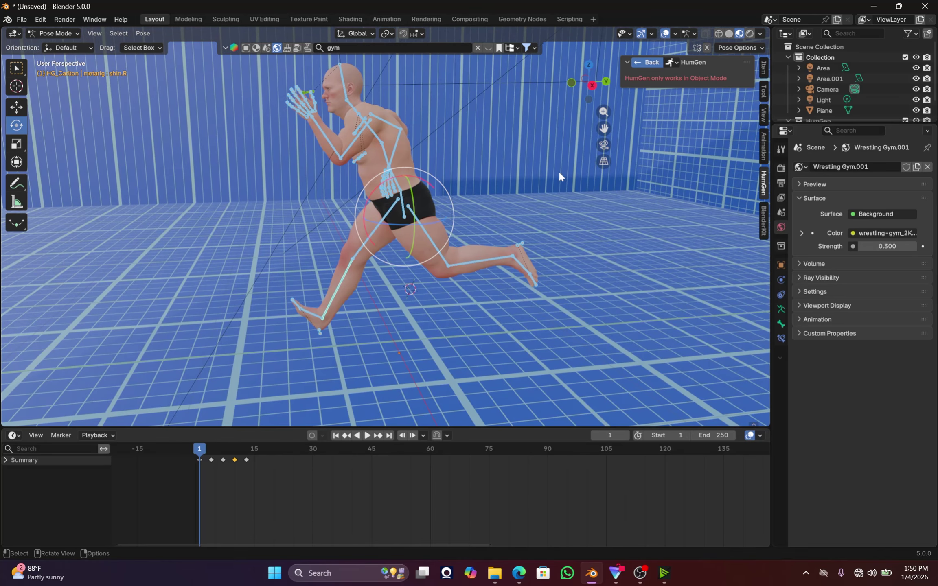
mouse_move(205, 459)
left_mouse_down()
mouse_move(225, 460)
mouse_move(206, 455)
left_mouse_up()
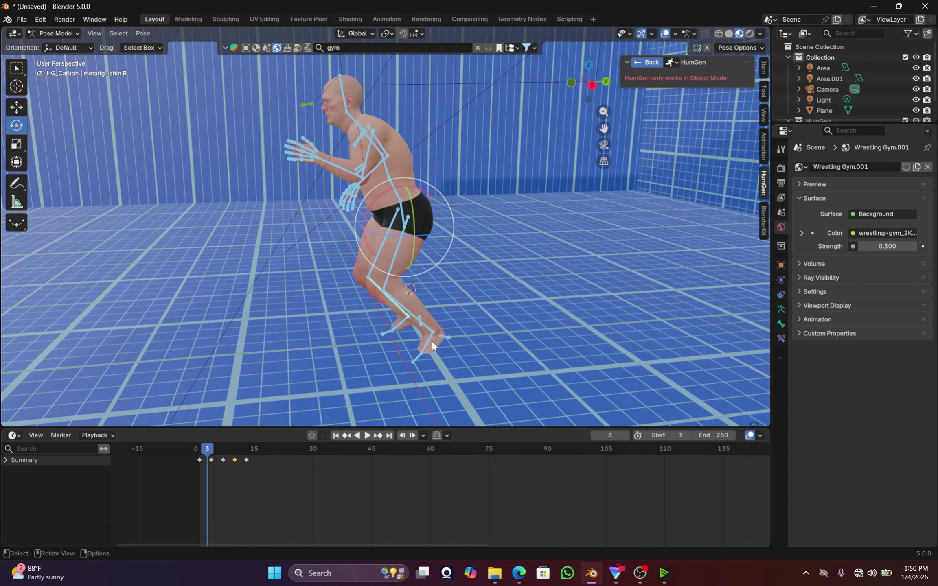
mouse_move(577, 92)
left_mouse_down()
mouse_move(550, 94)
mouse_move(570, 95)
left_mouse_up()
left_click_drag(209, 453, 207, 460)
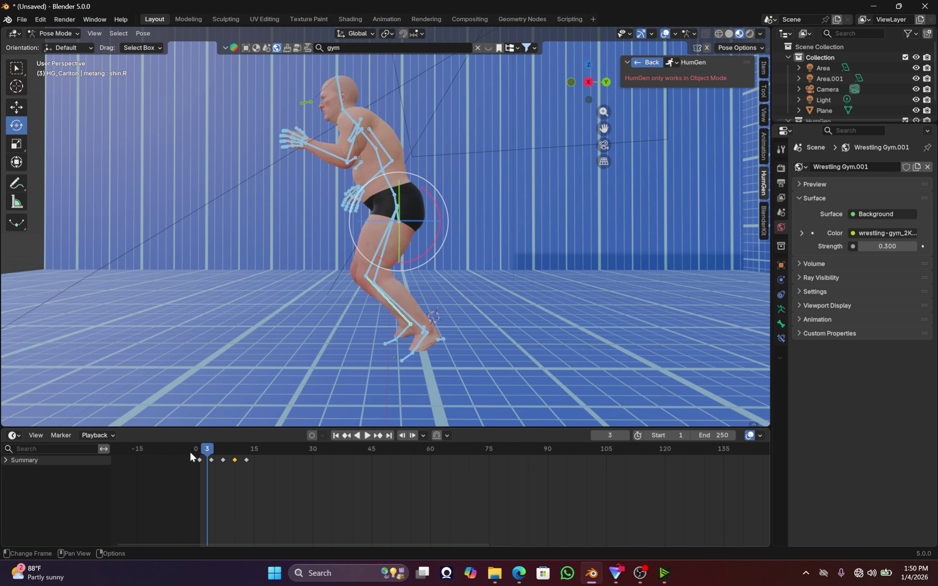
key("Left")
key("Left")
key("Left")
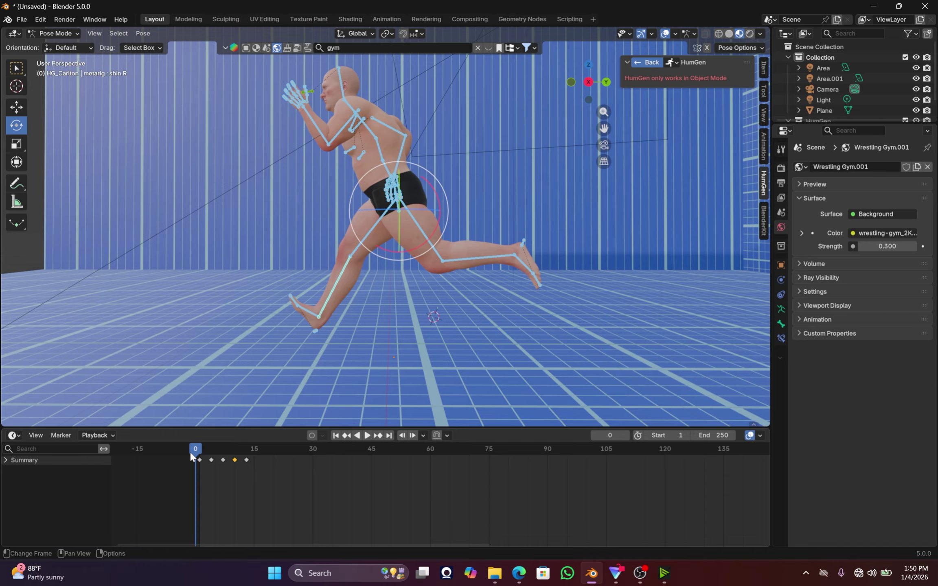
key("Right")
key("Right")
key("Right")
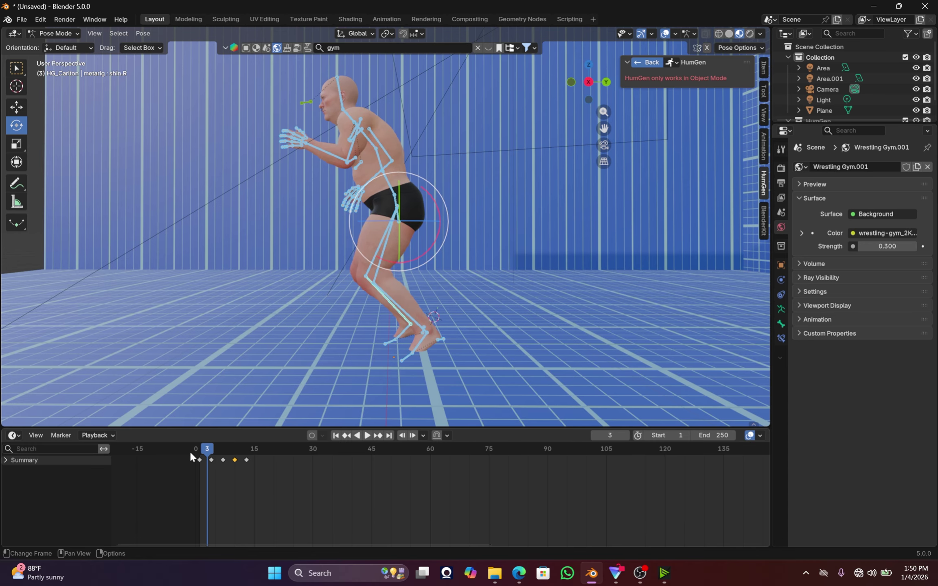
key("Left")
key("Right")
At frame 3, move the left foot slightly forward and up, and the right foot about 0.09 m back and up.
left_click(417, 342)
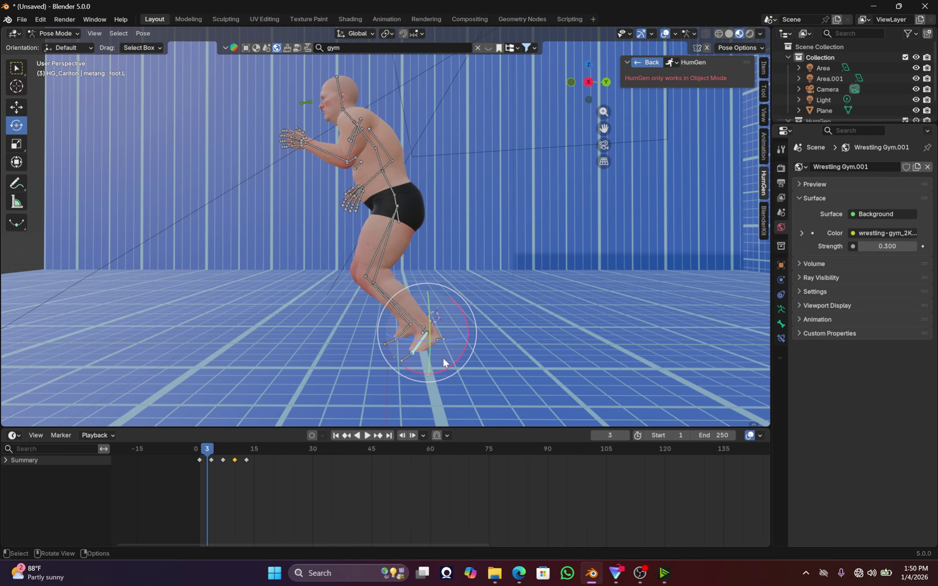
key("g")
left_click(409, 335)
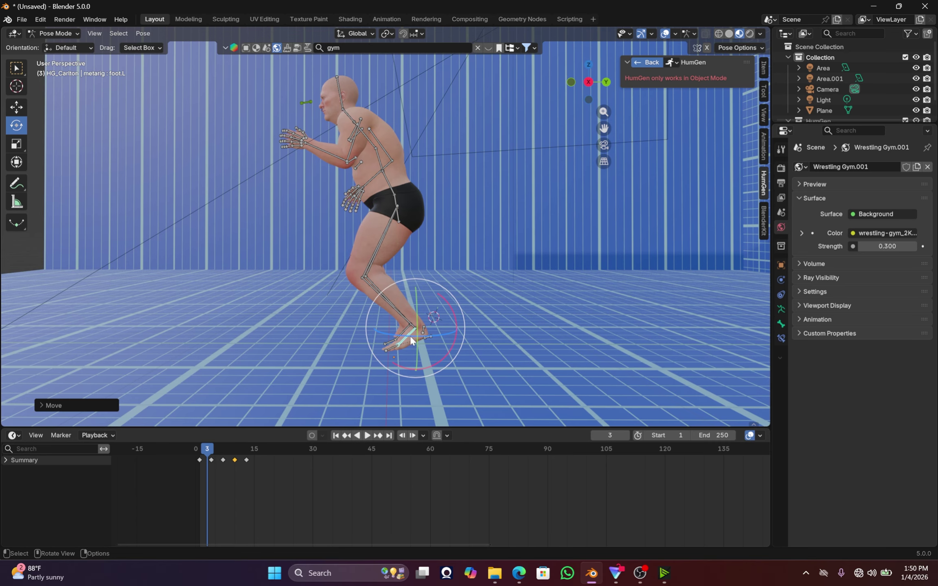
left_click(403, 330)
key("g")
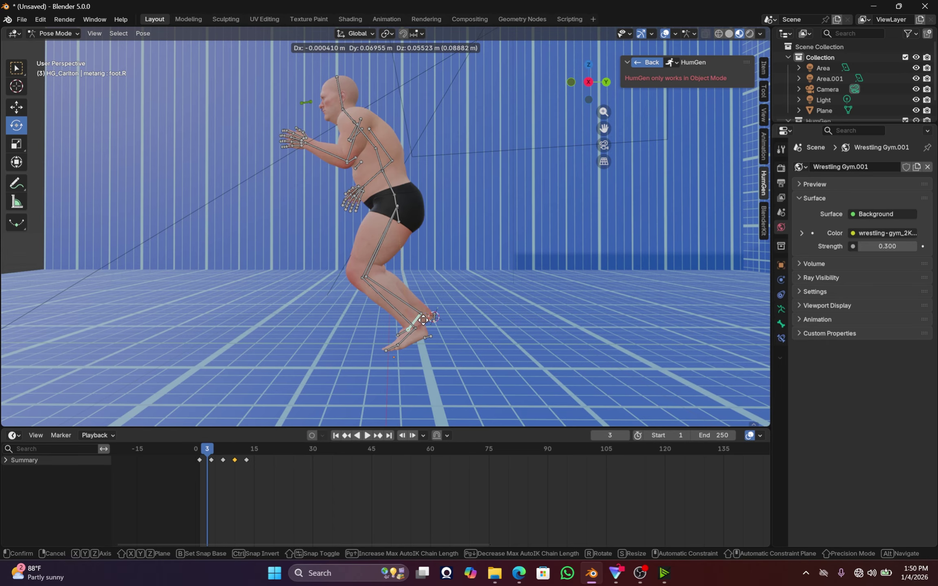
left_click(423, 320)
Adjust the right foot's rotation and position from the front, and keyframe all bones at frame 3.
left_click_drag(586, 85, 643, 122)
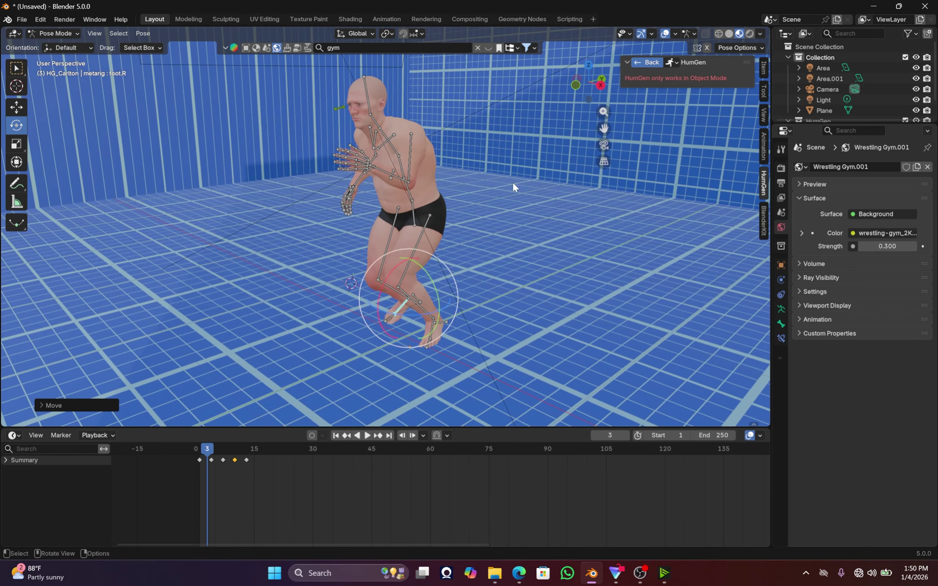
left_click_drag(589, 83, 635, 71)
left_click_drag(384, 353, 408, 345)
key("g")
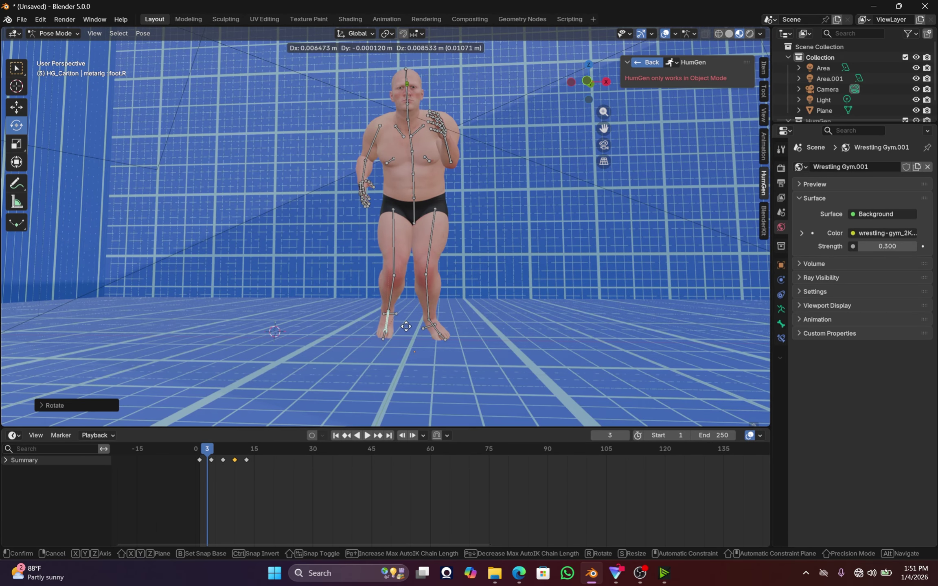
left_click(405, 319)
left_click_drag(588, 83, 494, 91)
key("a")
key("i")
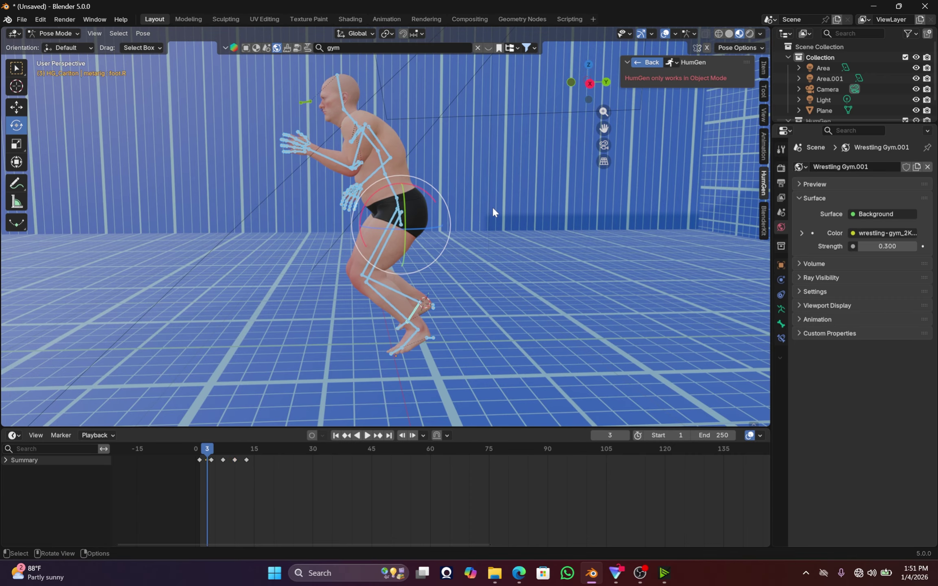
Insert keyframes for all channels at frame 2.
key("Left")
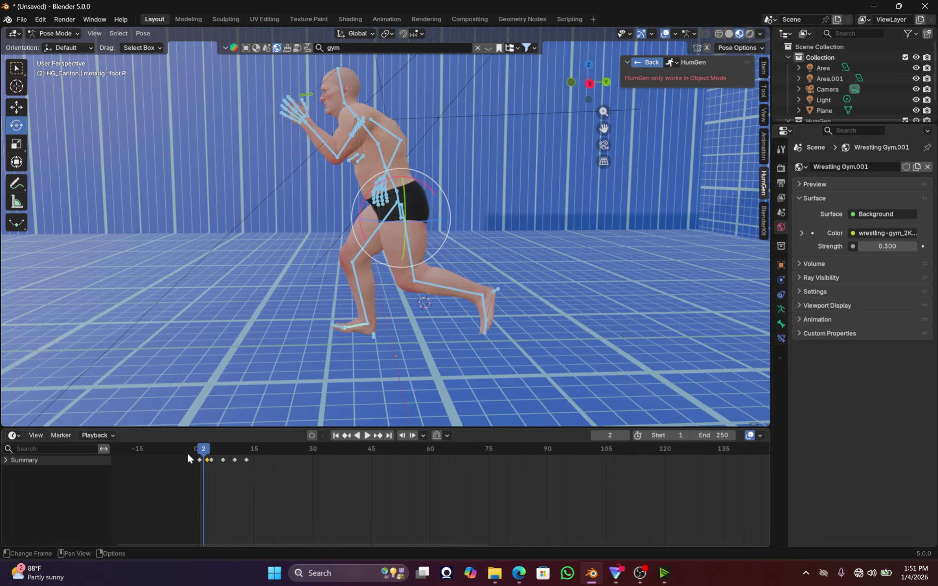
key("i")
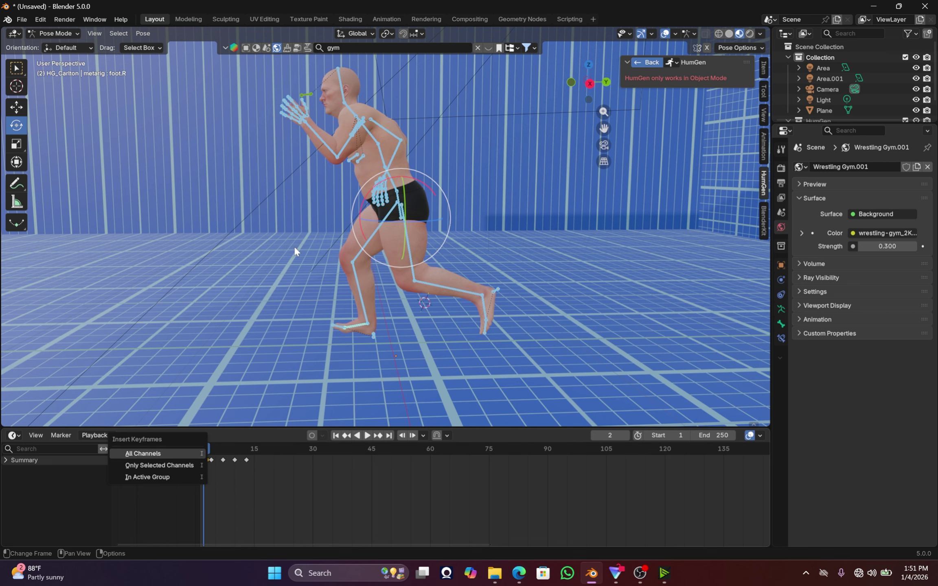
key("Return")
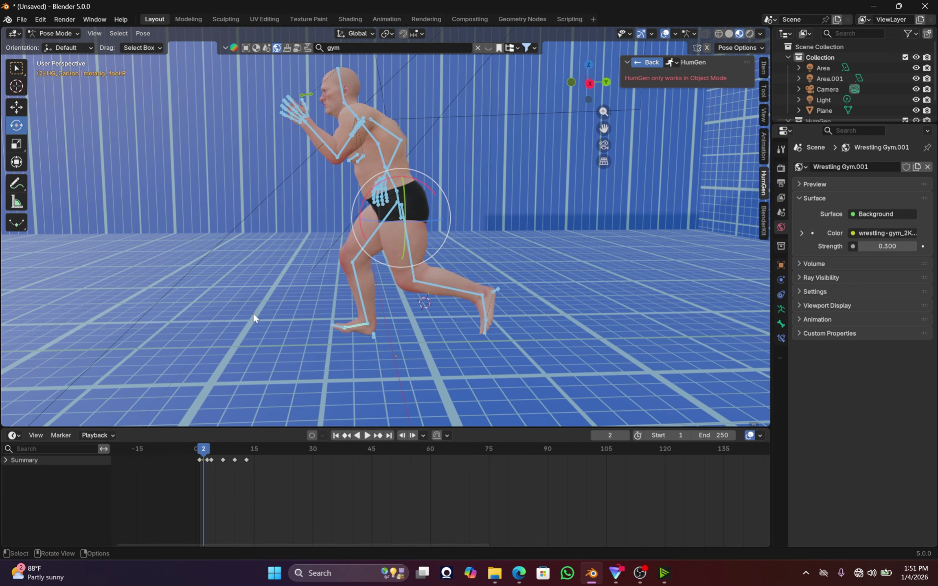
Try adding in-between keyframes at frames 5, 6 and 8 with the left shin selected.
left_click(215, 449)
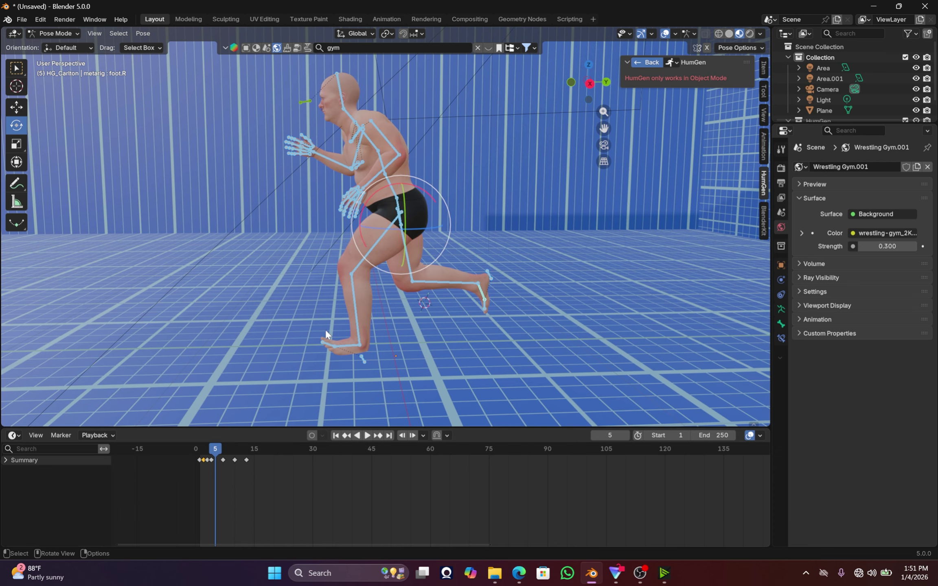
left_click(367, 345)
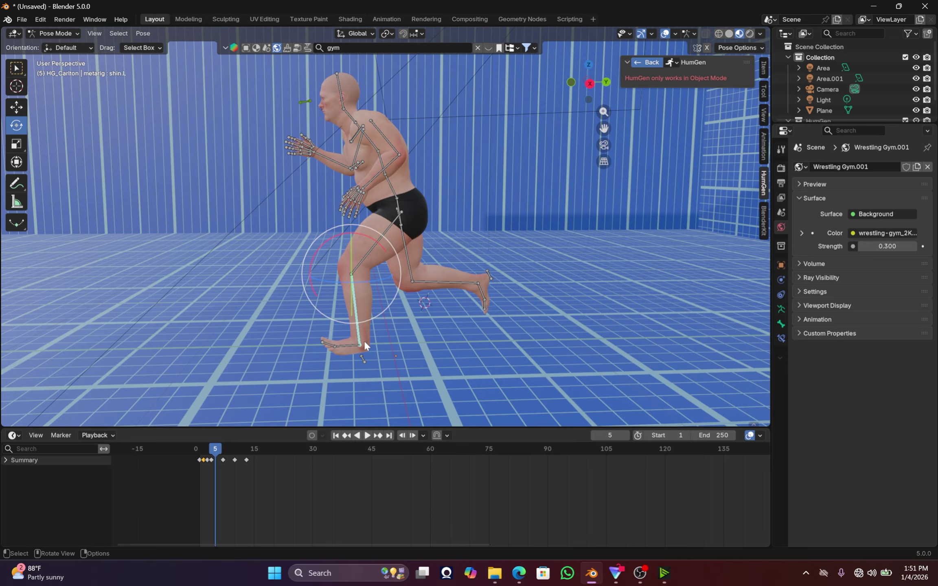
key("i")
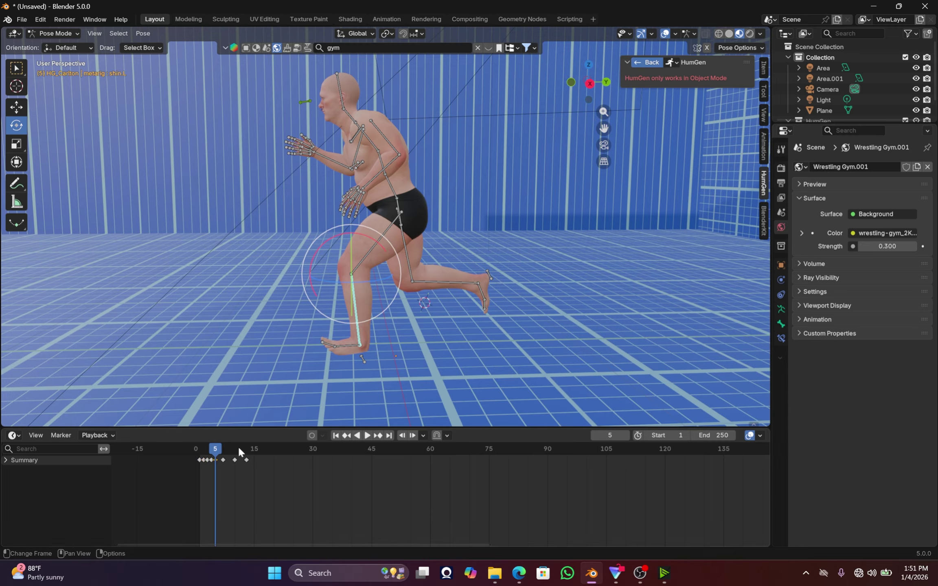
left_click(218, 455)
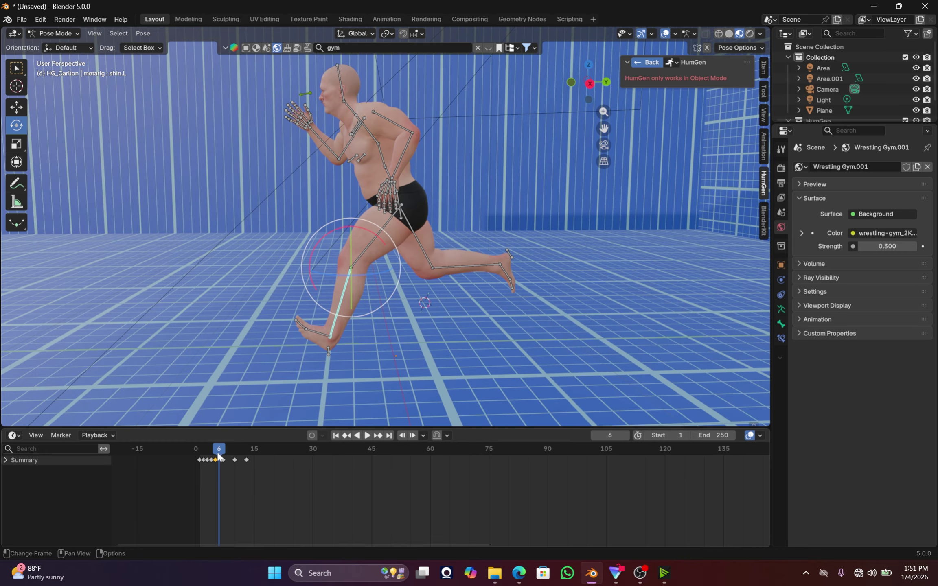
key("i")
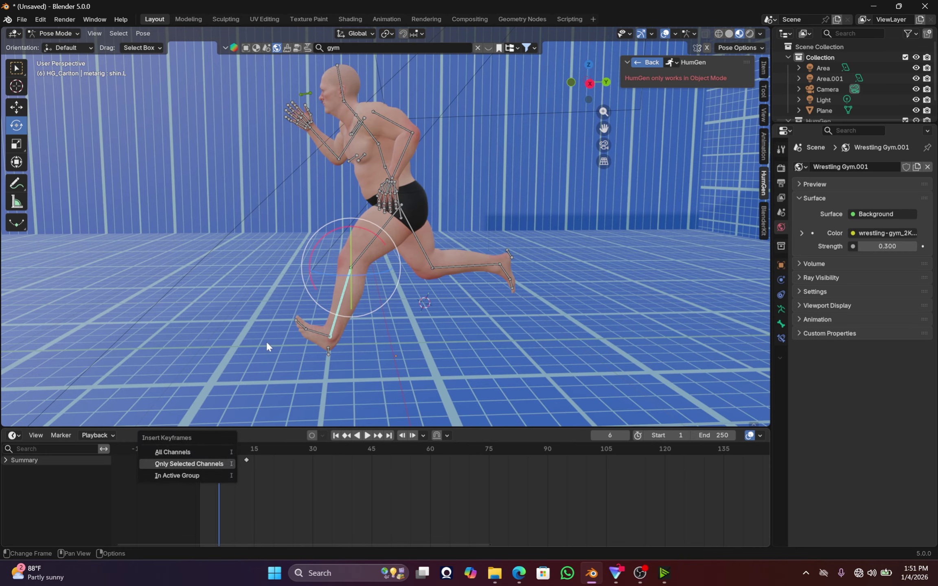
key("i")
left_click(226, 455)
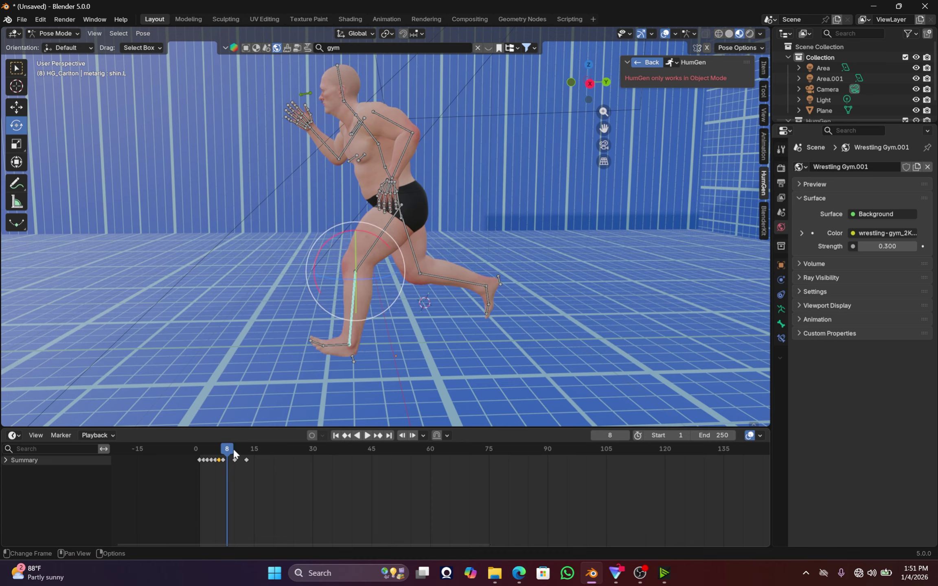
key("i")
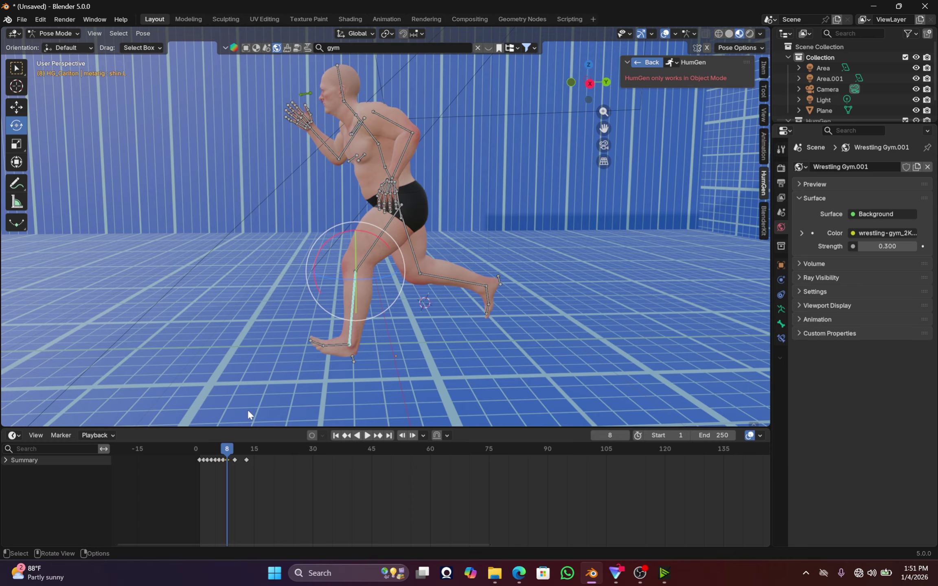
Play the run animation from frame 9 to check the leg motion.
key("Right")
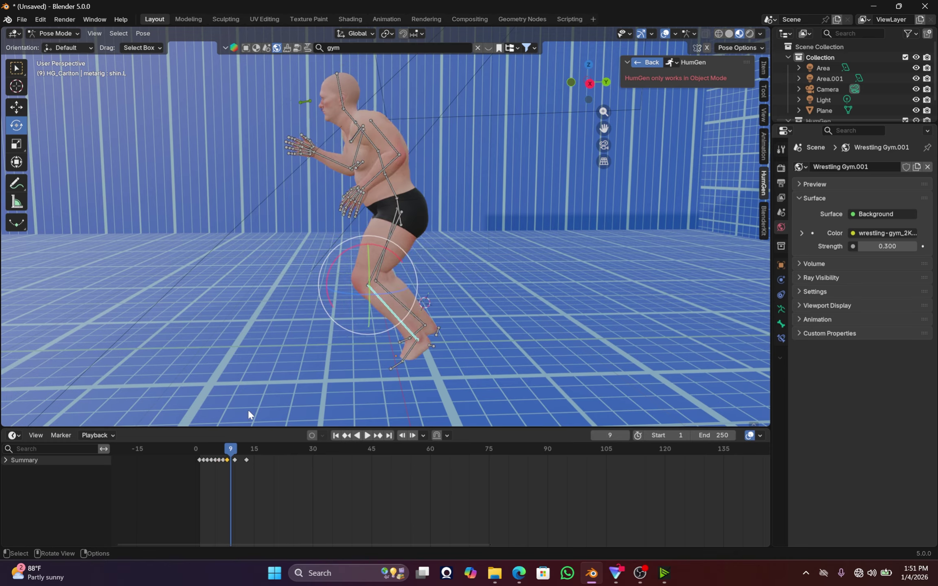
key("space")
key("space")
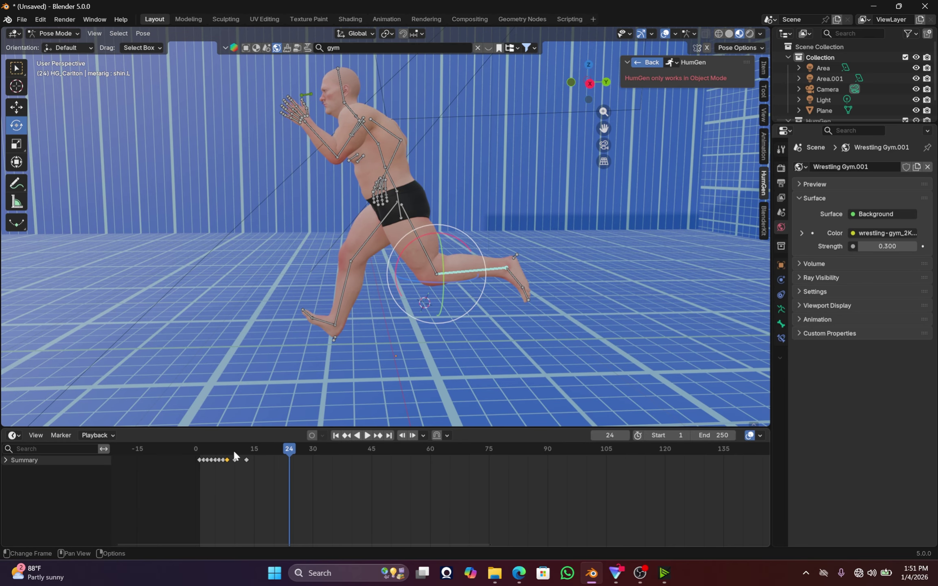
Go to frame 9 and adjust the right foot's rotation, working from behind the human.
left_click(235, 454)
left_click(420, 345)
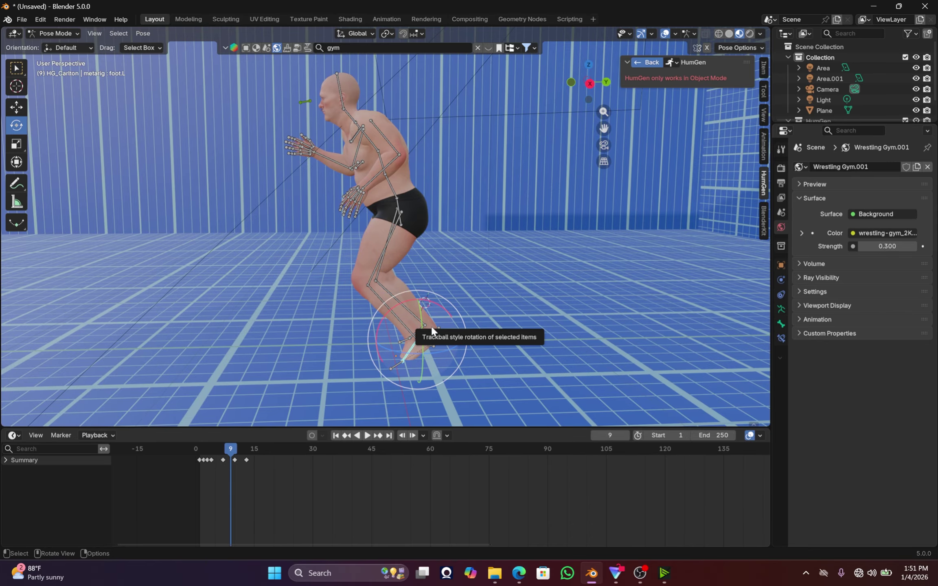
middle_click_drag(441, 313, 384, 369)
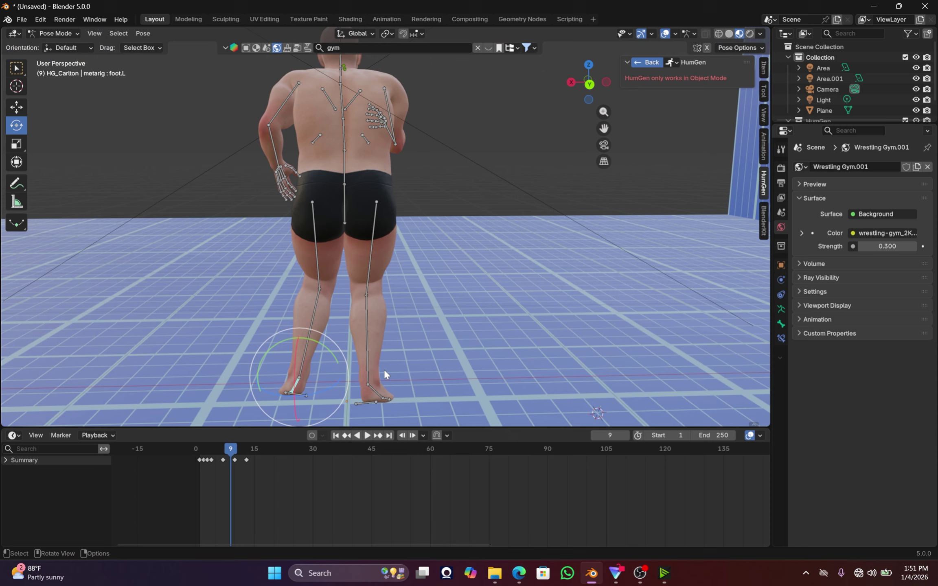
left_click(384, 394)
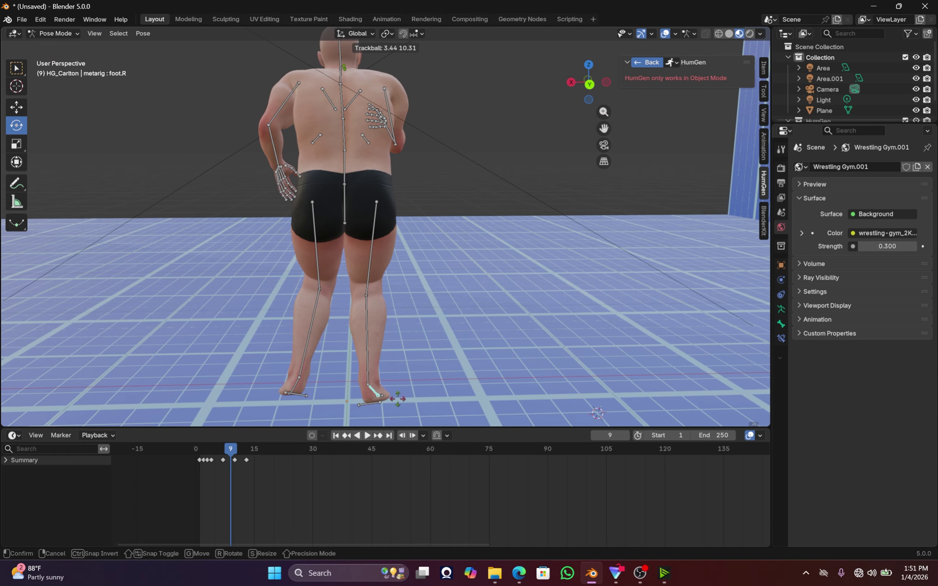
left_click_drag(401, 354, 413, 373)
left_click_drag(403, 393, 415, 379)
middle_click_drag(545, 177, 424, 299)
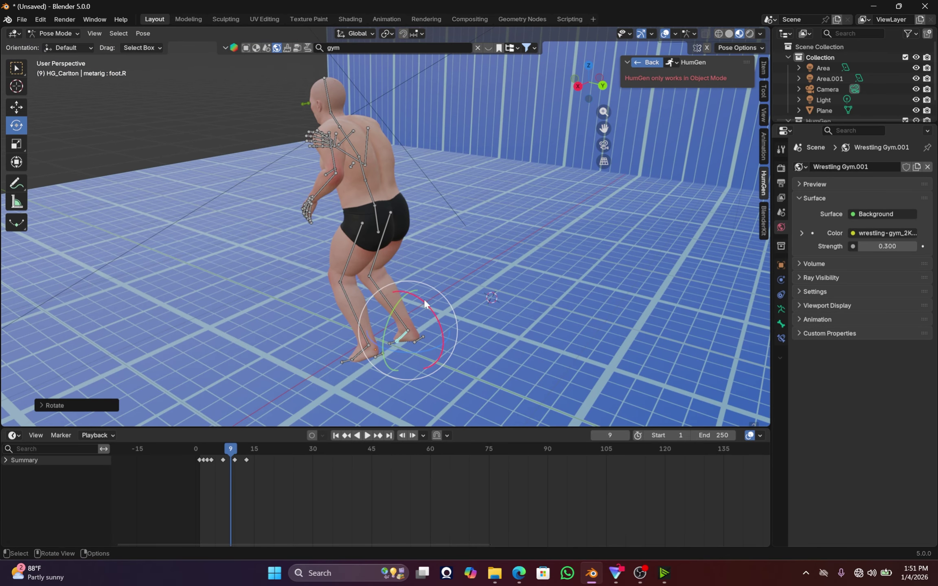
Move the left foot up and back in the side view, and keyframe all bones at frame 9.
left_click(371, 347)
middle_click_drag(620, 80, 464, 304)
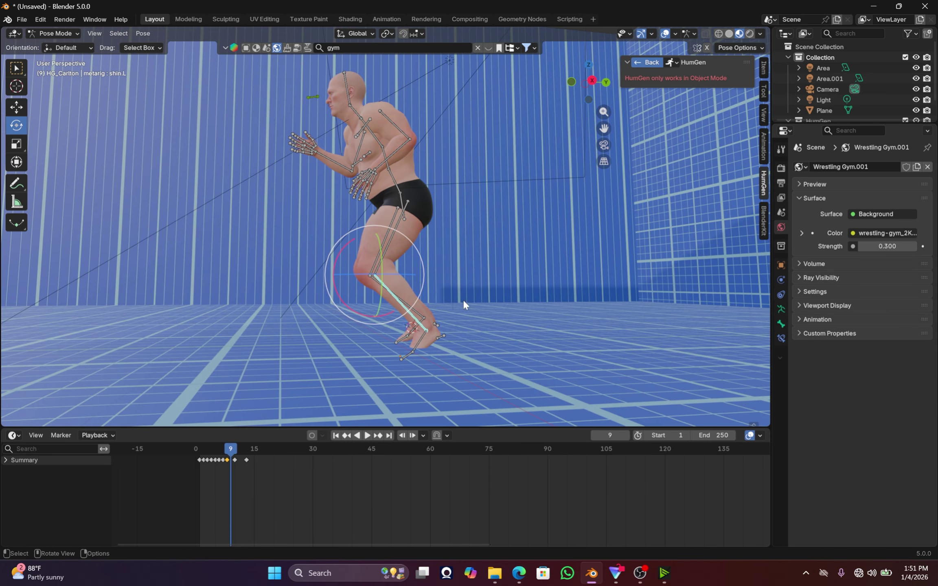
left_click(426, 340)
key("g")
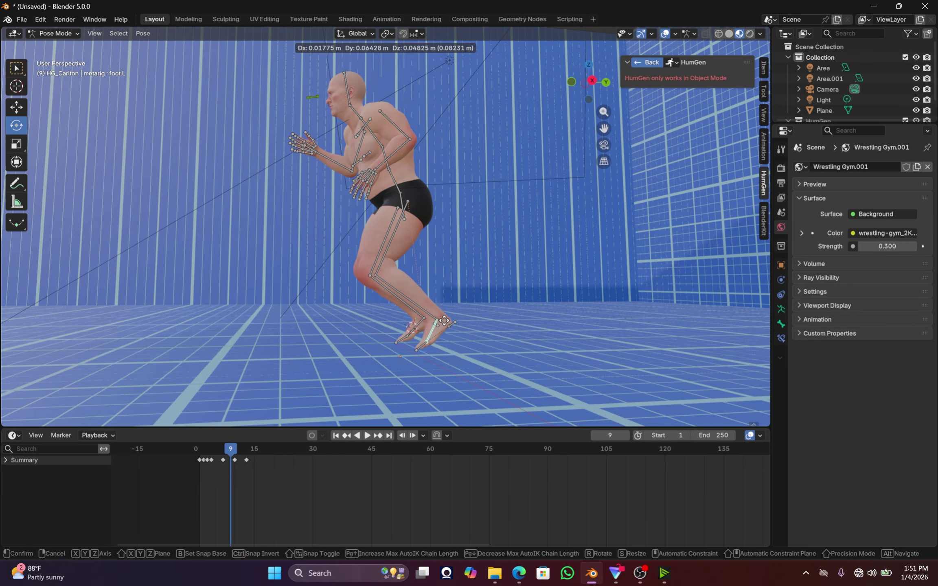
left_click(446, 322)
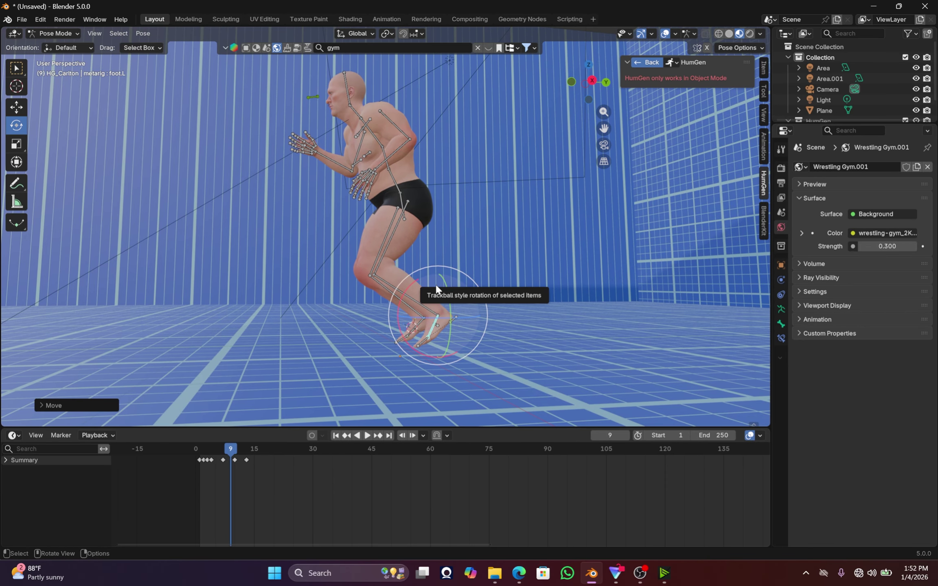
key("a")
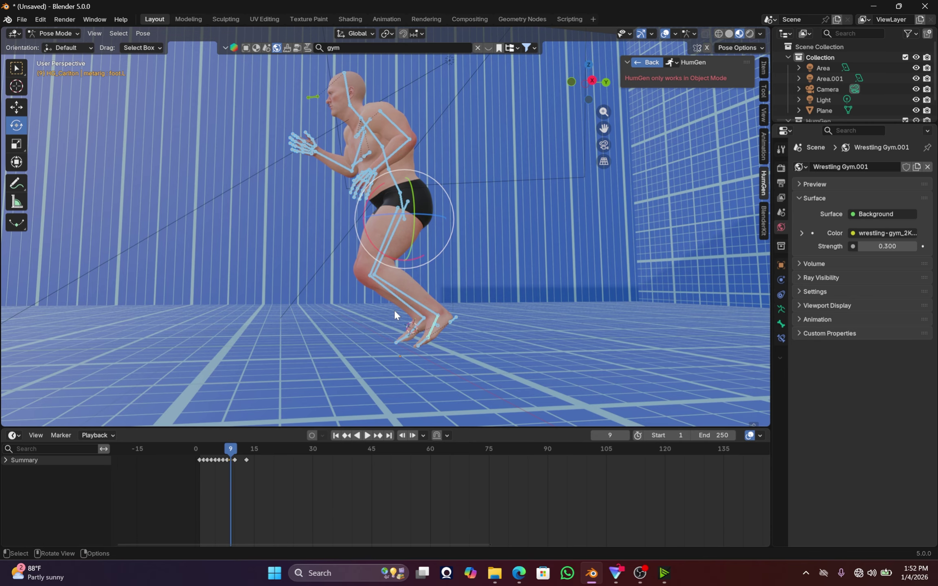
Keyframe all bones at frames 11 and 12 to fill in the remaining in-between poses.
key("space")
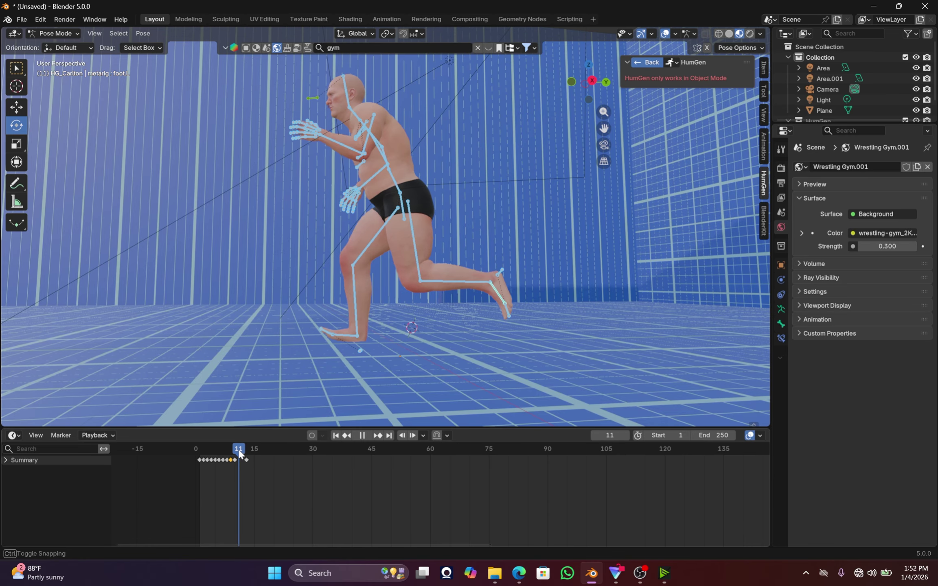
key("space")
key("i")
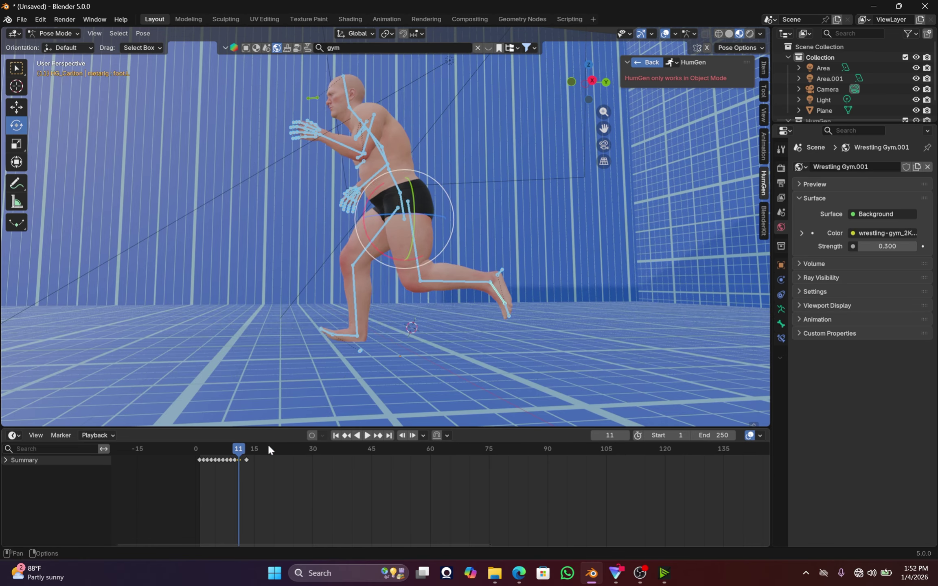
left_click(244, 460)
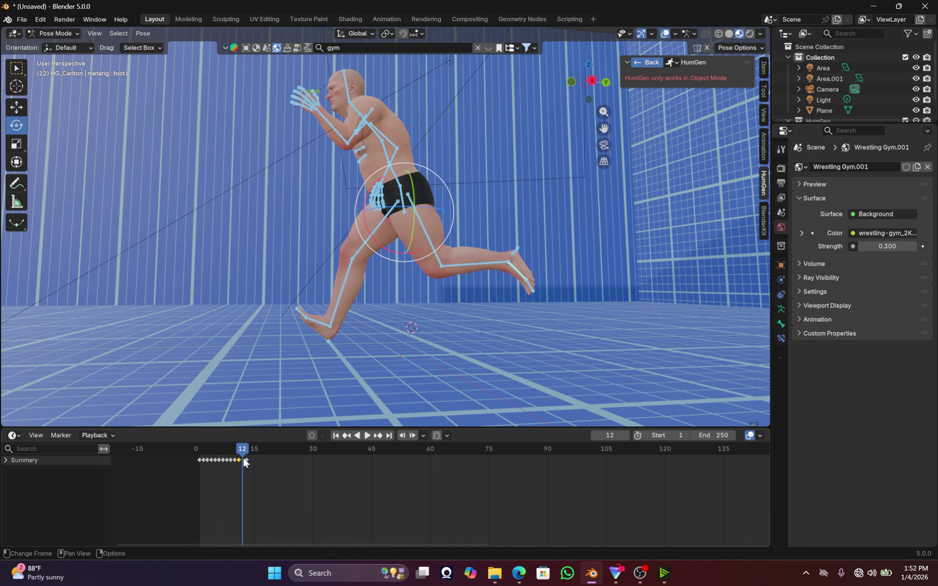
key("alt+a")
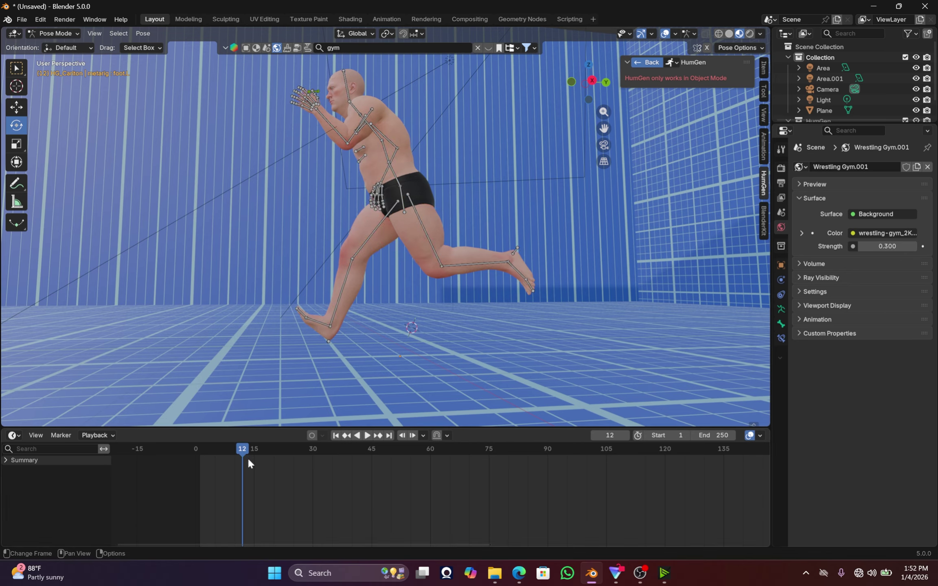
left_click(351, 268)
key("a")
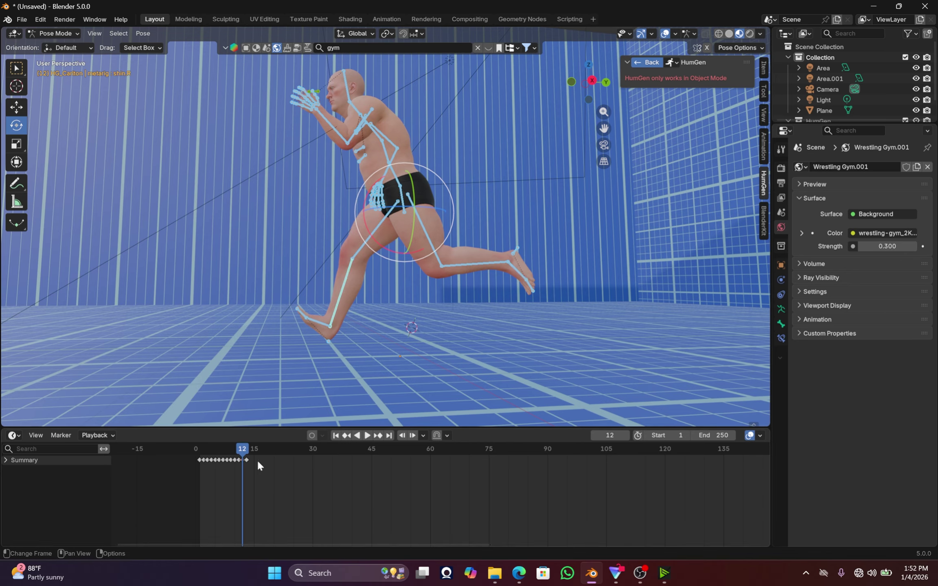
Set the interpolation mode of all the run cycle's keyframes to Bézier.
left_click_drag(264, 459, 178, 481)
right_click(210, 461)
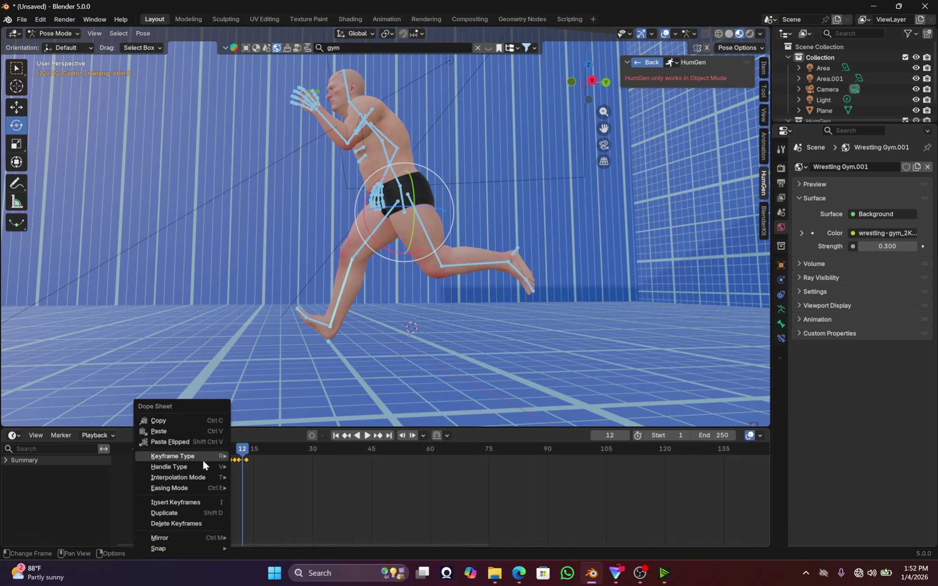
mouse_move(199, 478)
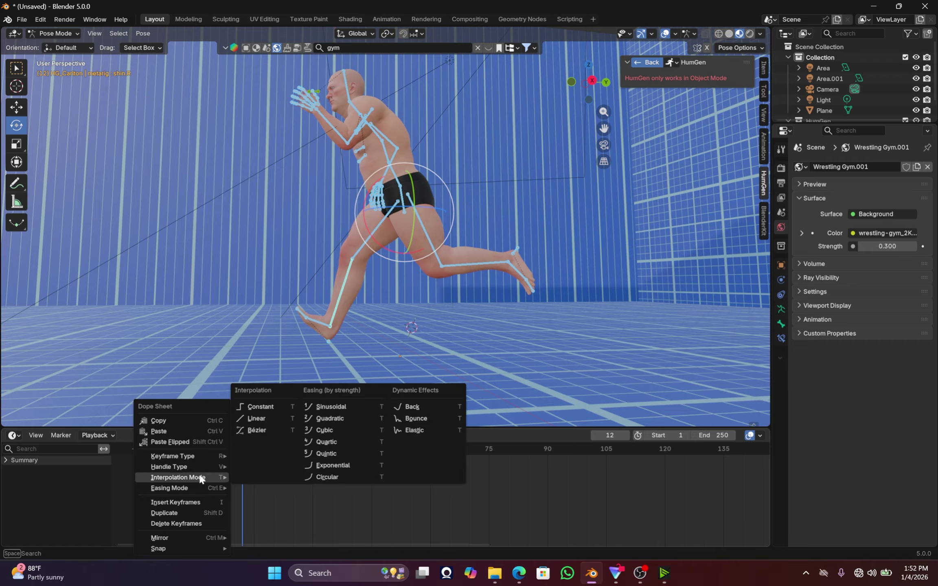
left_click(261, 434)
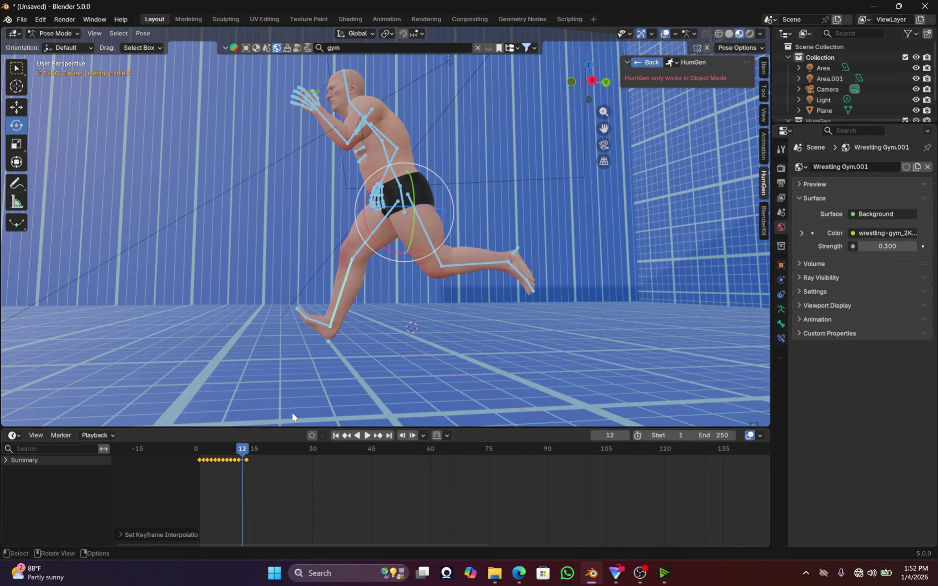
Play the run animation and scrub its early frames to check how smoothly the limbs move.
key("space")
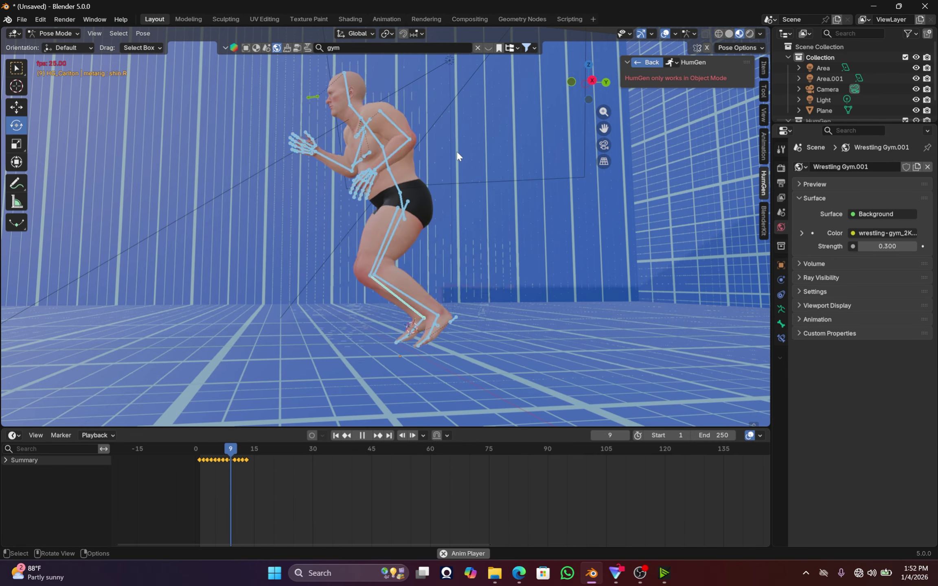
key("space")
left_click_drag(595, 90, 600, 104)
key("space")
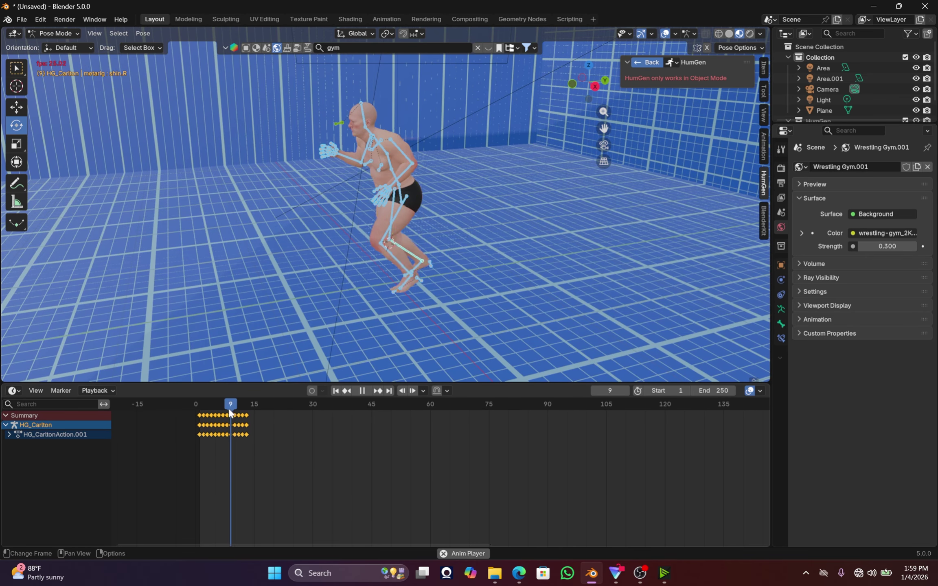
mouse_move(229, 405)
left_mouse_down()
mouse_move(206, 409)
mouse_move(243, 399)
mouse_move(210, 405)
left_mouse_up()
key("space")
key("space")
key("space")
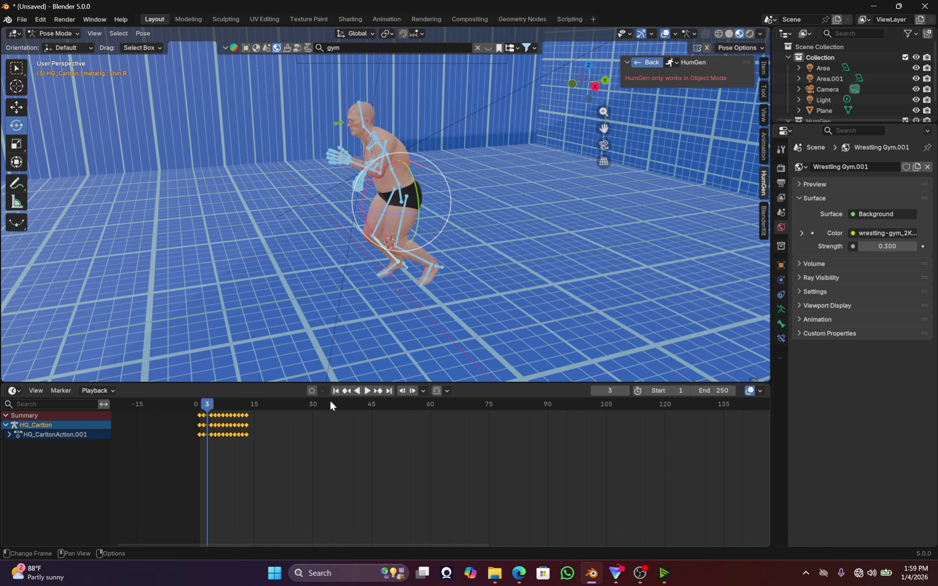
Change the timeline area to the Nonlinear Animation editor and push the rig's run action down into a strip.
left_click(12, 391)
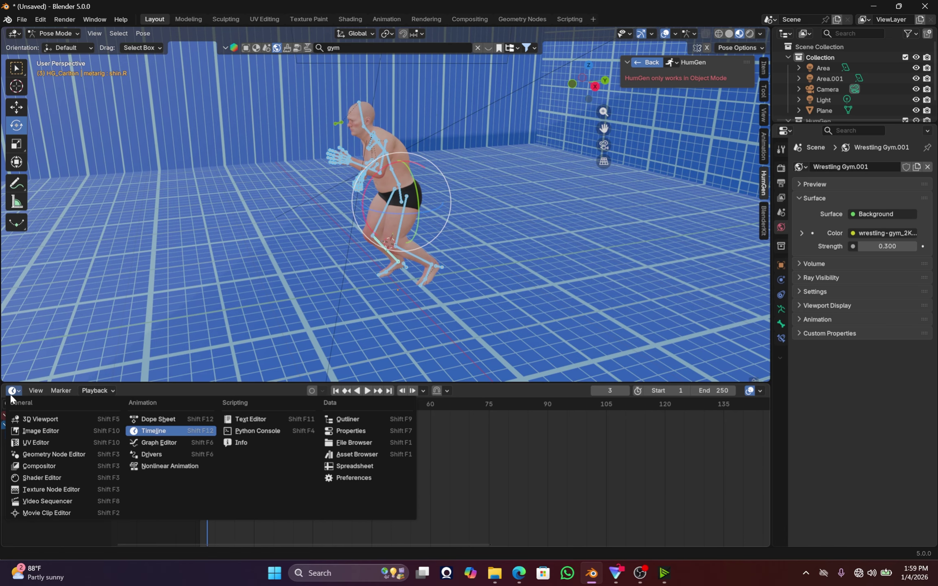
left_click(152, 467)
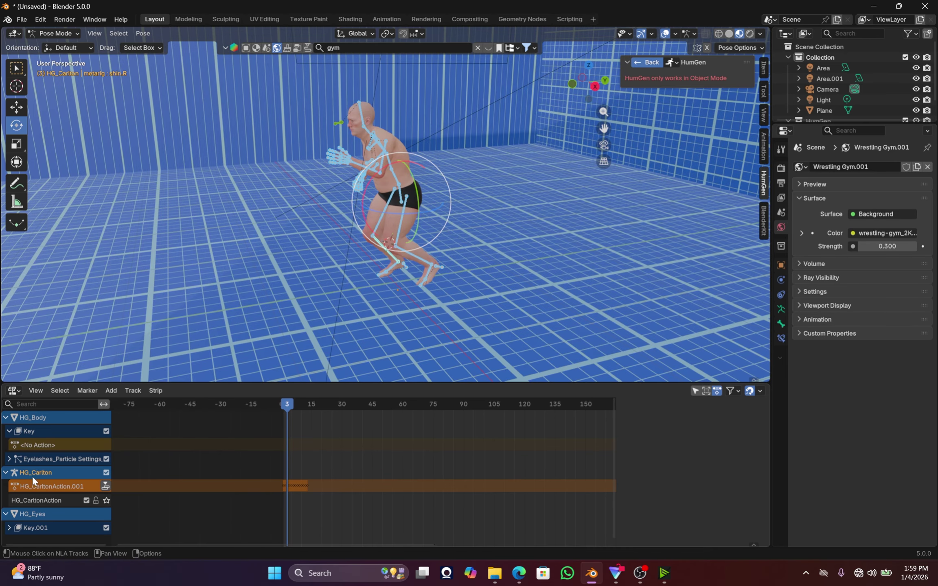
left_click(105, 487)
Show the run strip's properties and set its action clip Repeat to 10.4.
key("n")
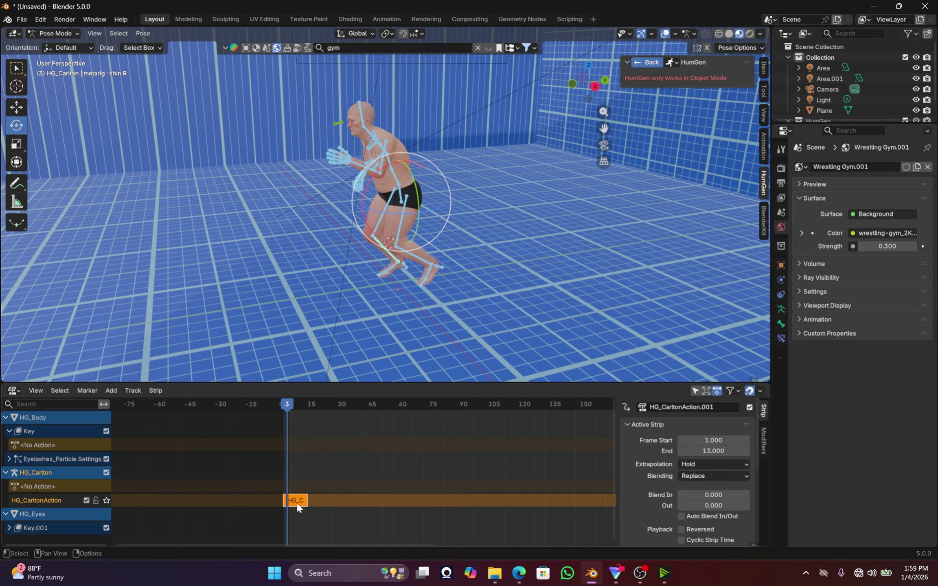
scroll(635, 484, "down", 5)
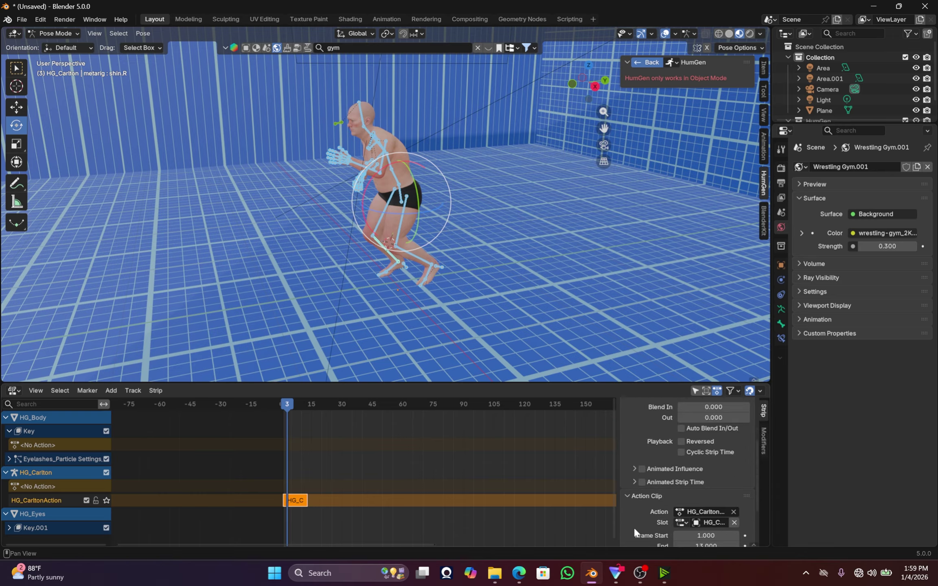
scroll(635, 514, "down", 3)
scroll(637, 478, "up", 5)
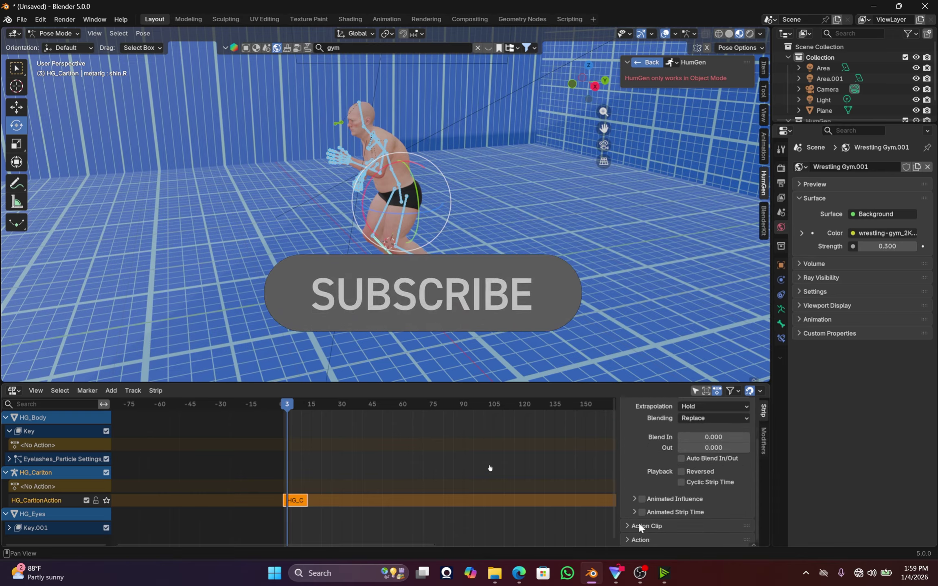
scroll(636, 505, "down", 5)
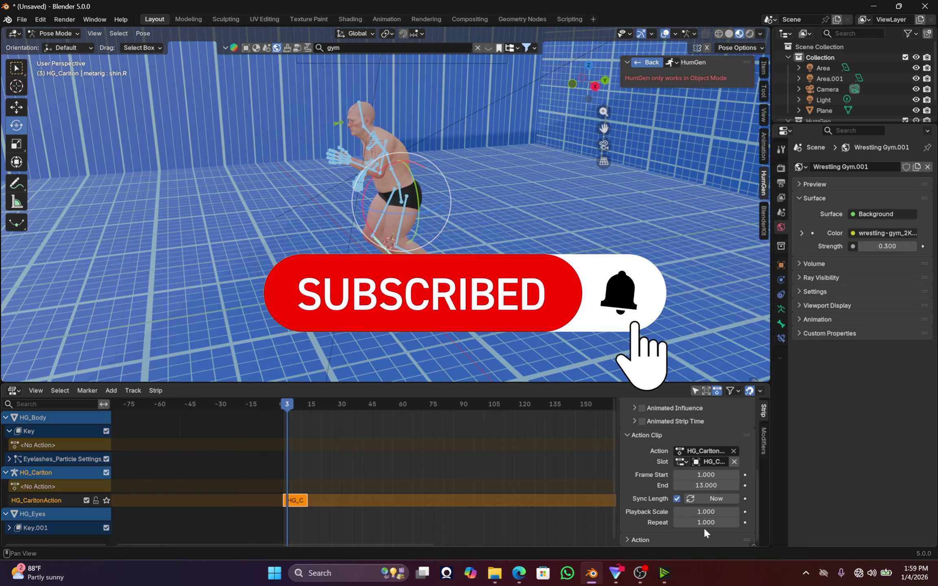
left_click_drag(706, 522, 746, 523)
Play the repeated run strip and examine the motion from front and side angles.
key("space")
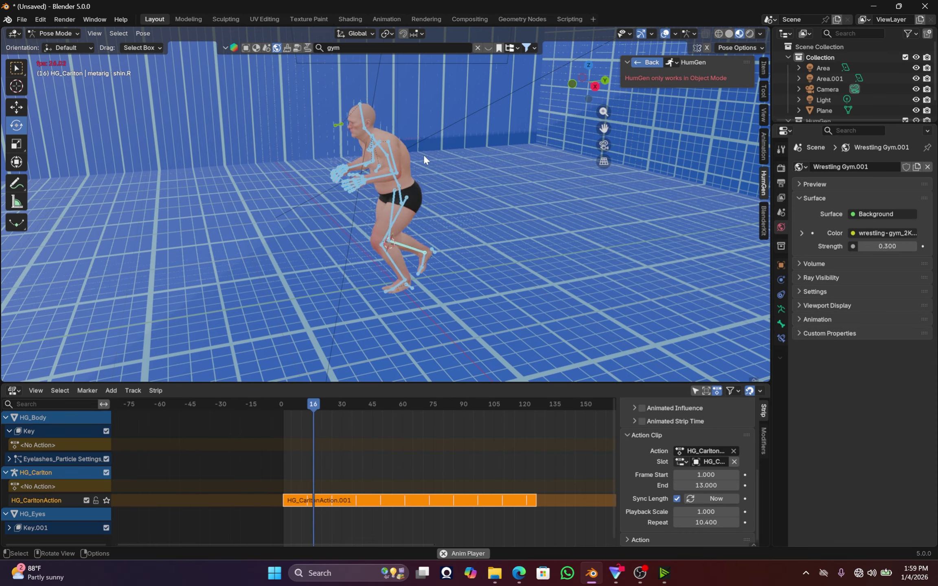
left_click_drag(579, 102, 489, 168)
key("space")
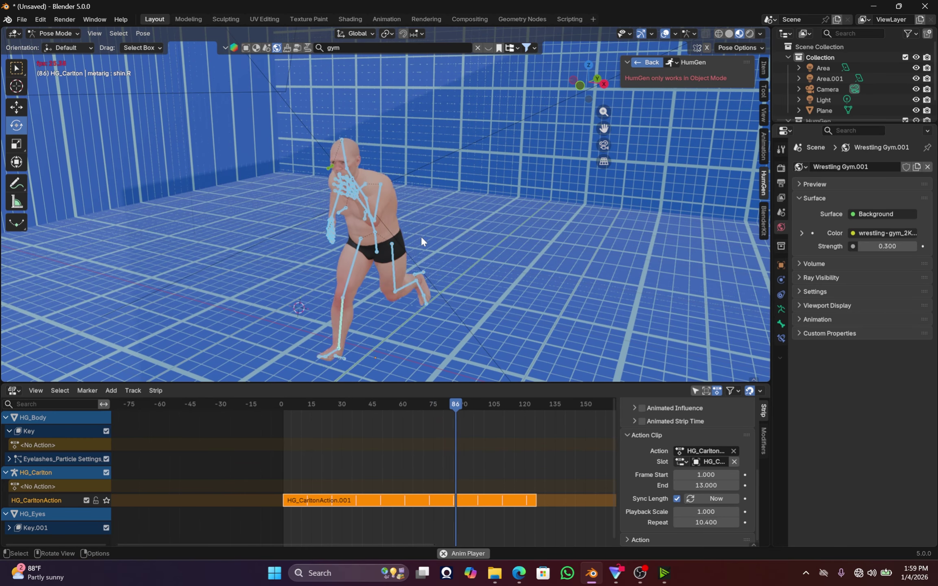
left_click_drag(354, 405, 295, 414)
key("space")
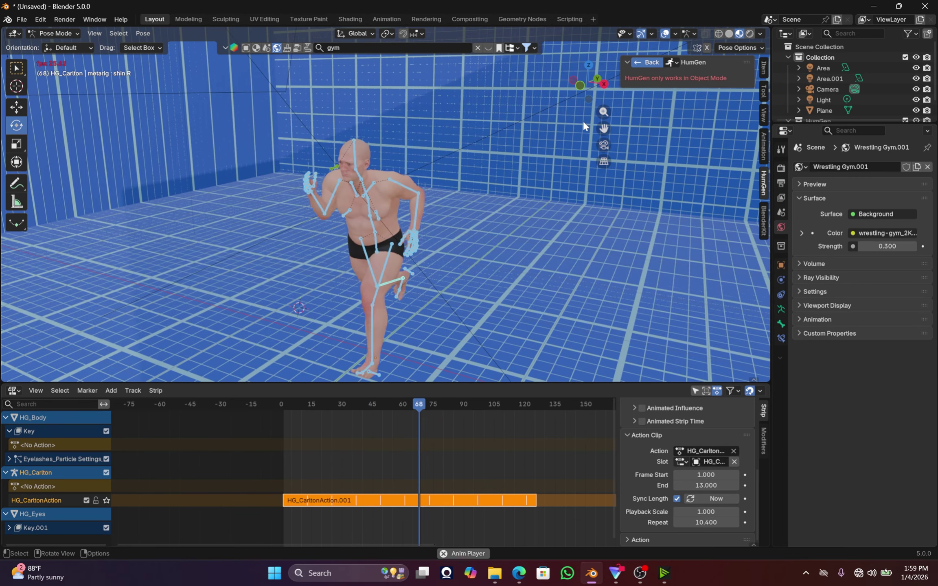
mouse_move(587, 91)
left_mouse_down()
mouse_move(595, 87)
mouse_move(584, 99)
left_mouse_up()
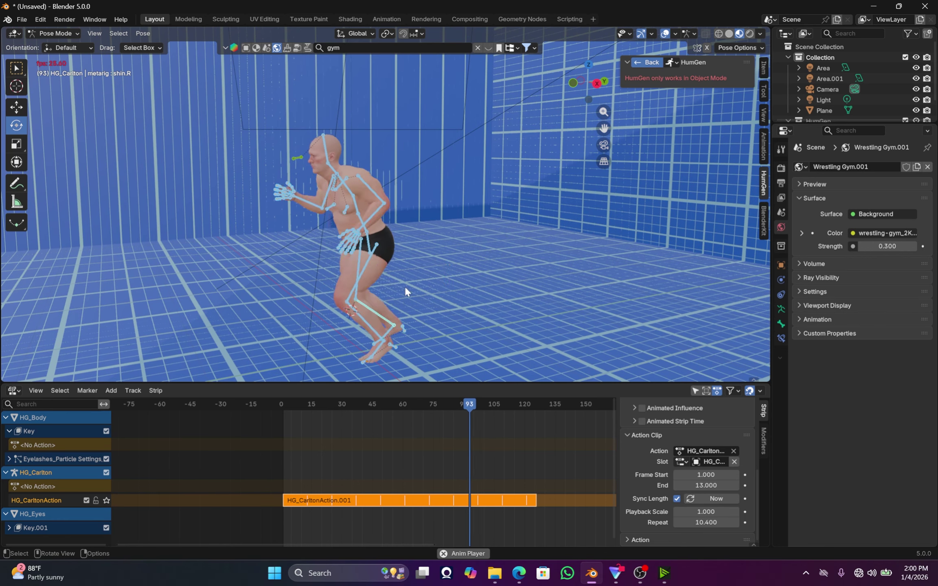
key("space")
Return to the Timeline editor at frame 17, deselect the bones, and switch the rig to Object Mode.
left_click(14, 391)
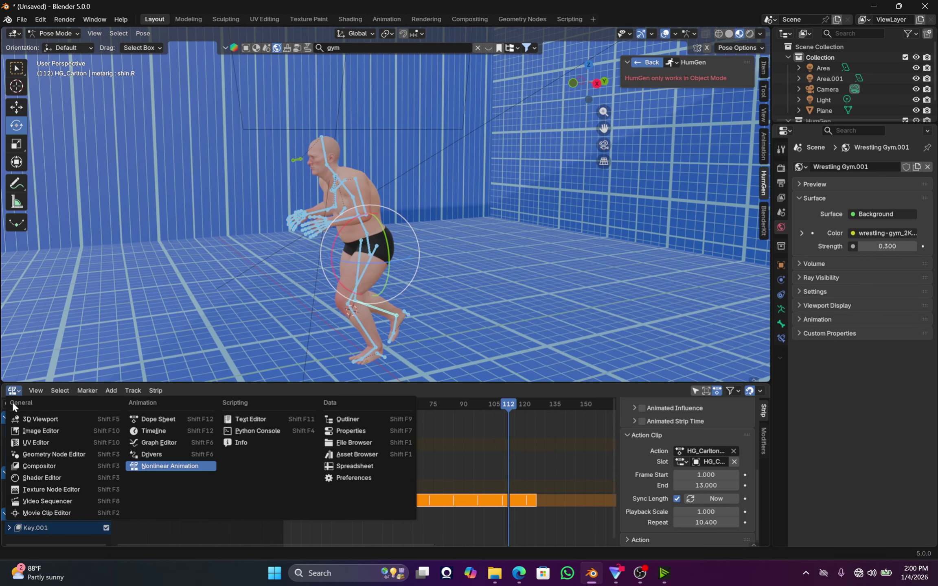
left_click(155, 432)
left_click(262, 404)
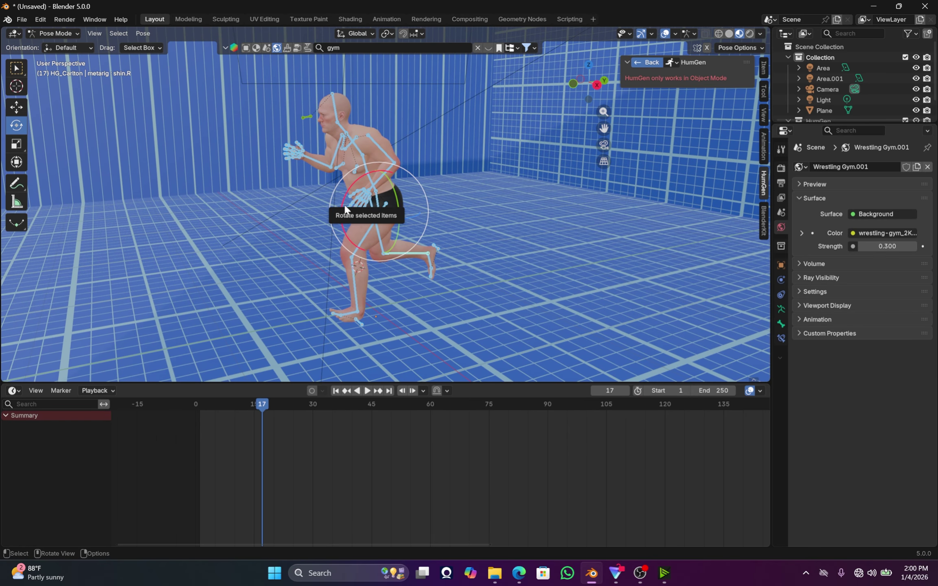
left_click(458, 182)
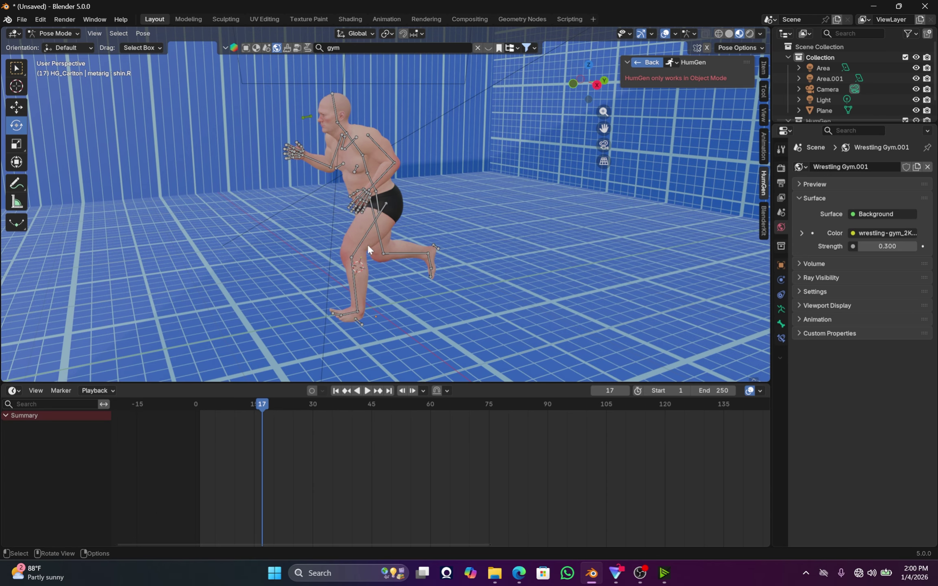
left_click(53, 33)
left_click(55, 47)
middle_click_drag(411, 261, 419, 215, "shift")
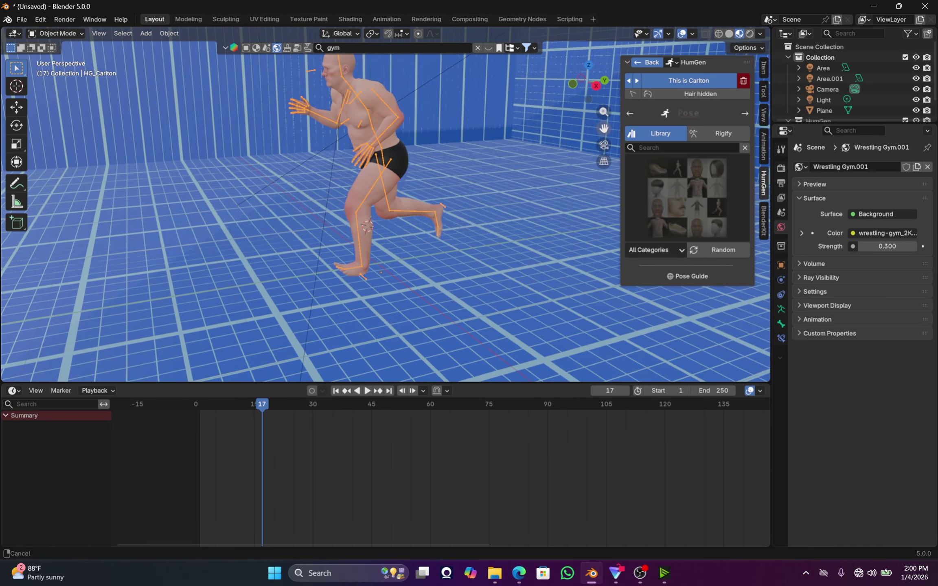
Add a Plain Axes empty at the floor beneath the running human and return to the selection tool.
left_click(390, 257)
left_click(22, 83)
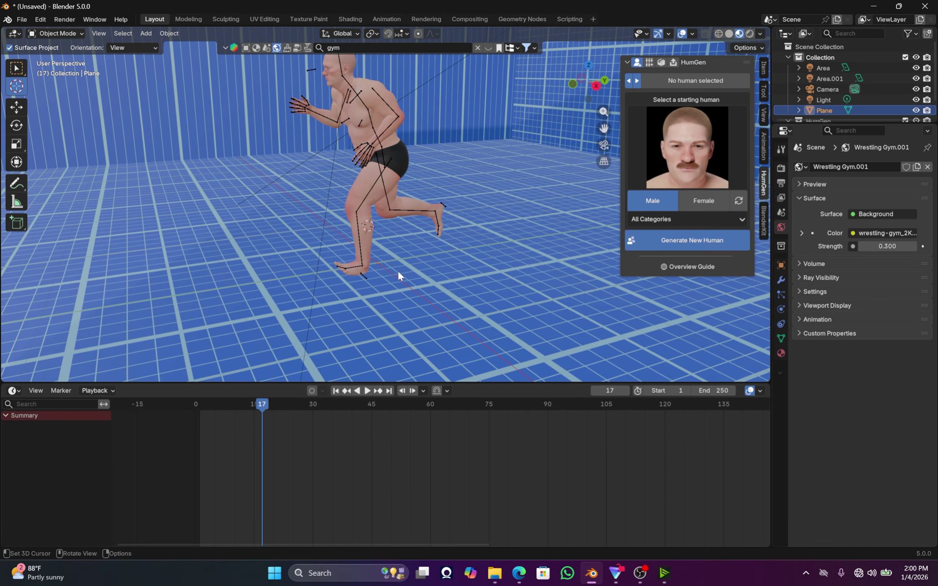
key("shift+a")
mouse_move(378, 253)
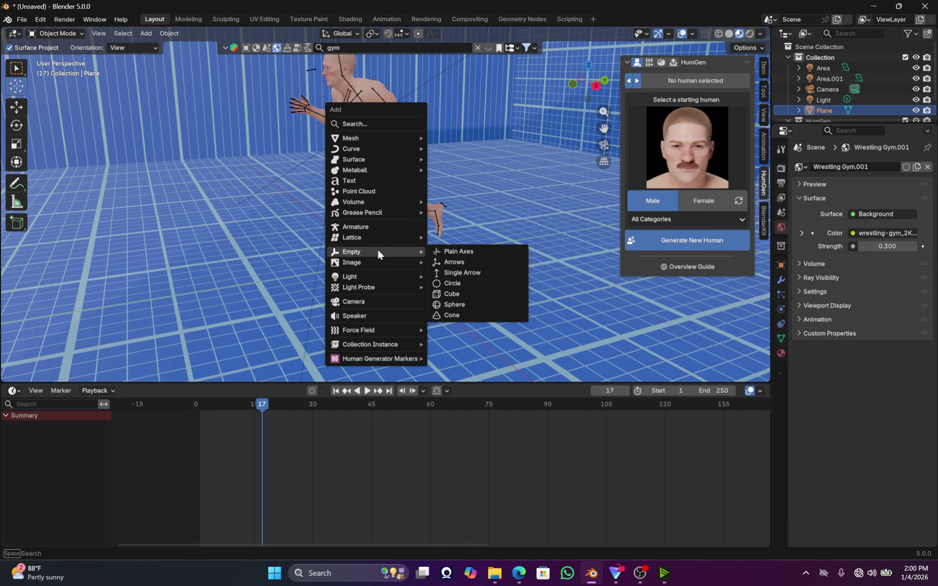
left_click(501, 252)
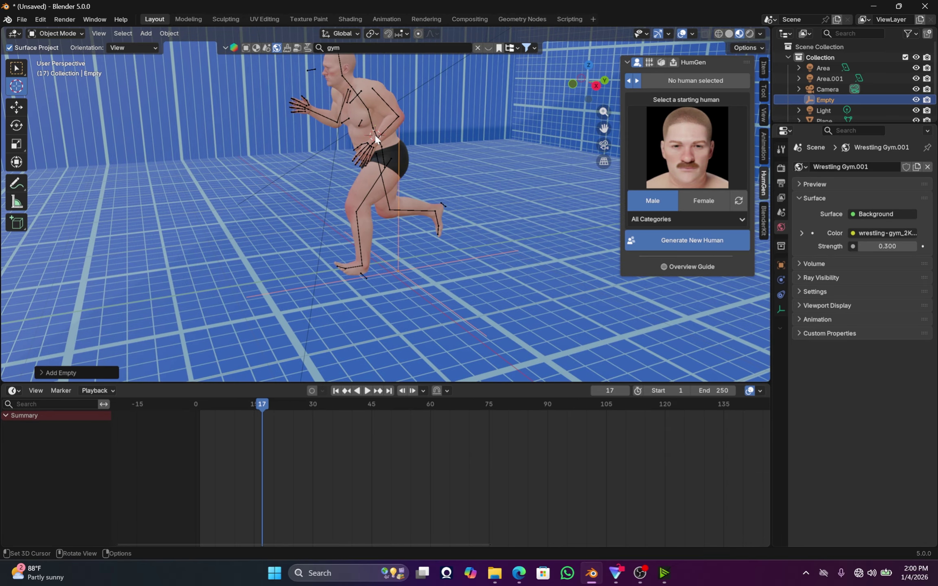
left_click(13, 68)
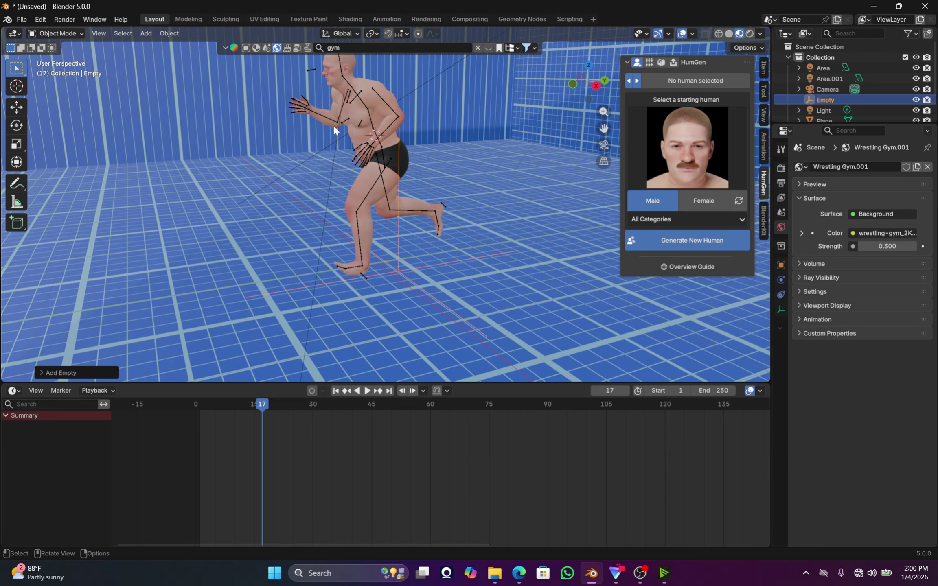
Parent the human's rig to the empty using the Object parenting option.
left_click(394, 109)
scroll(409, 265, "up", 2)
left_click(404, 301)
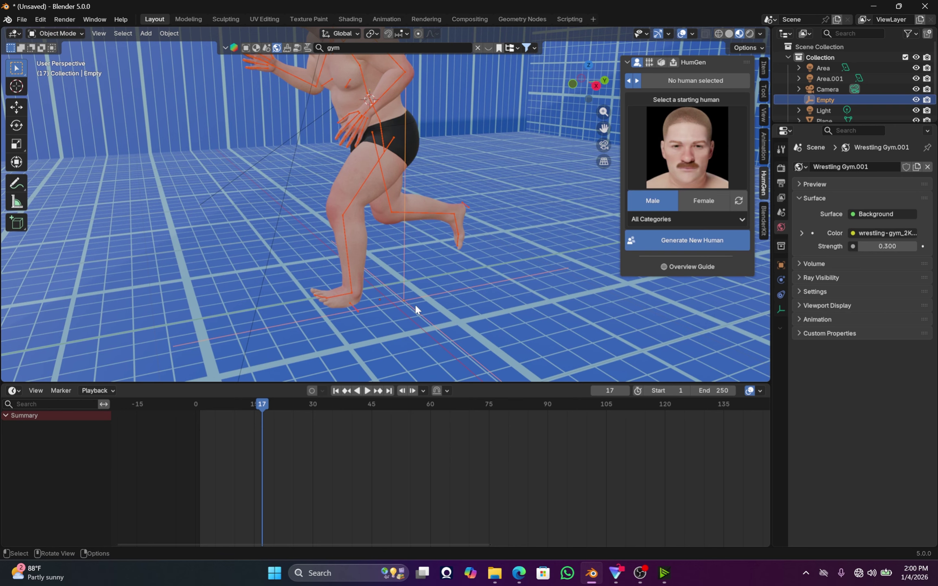
key("ctrl+p")
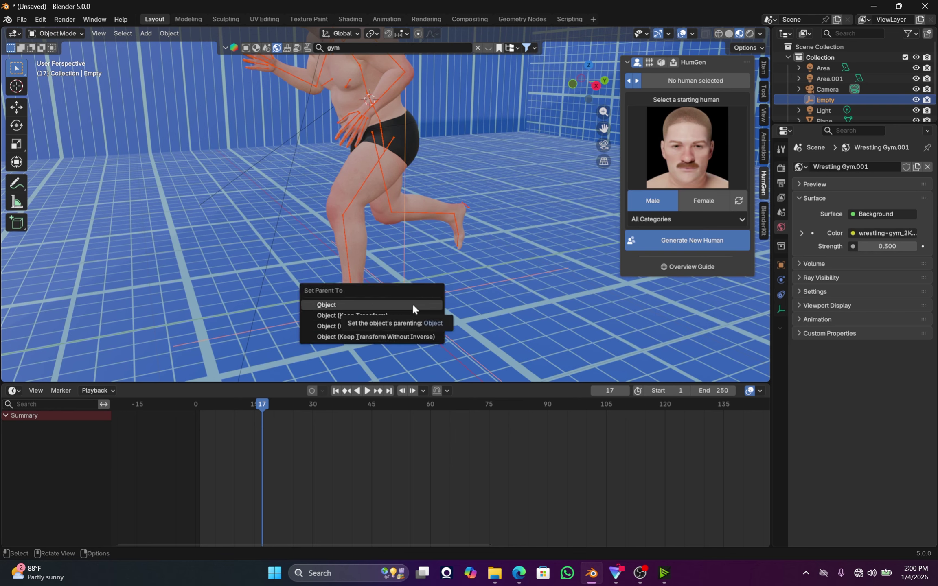
left_click(365, 306)
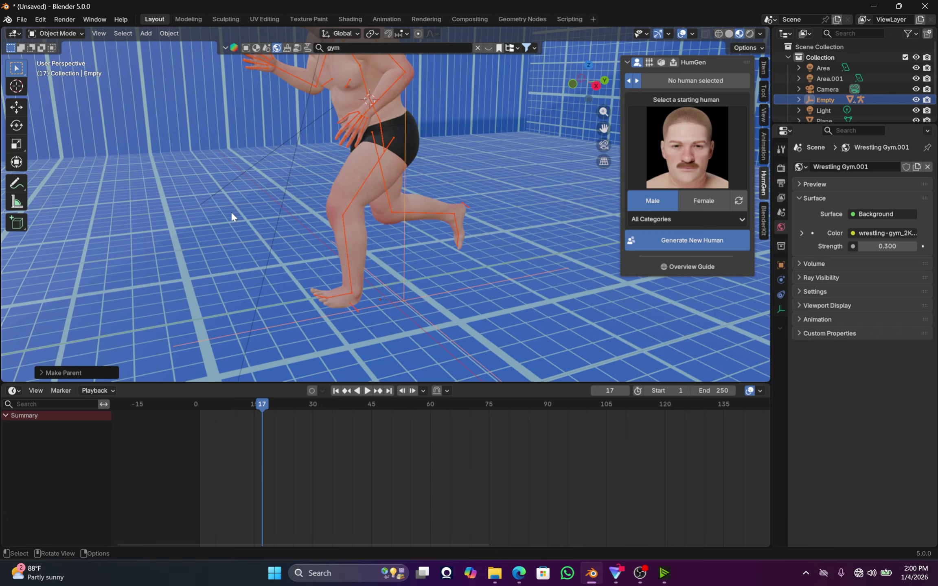
Play the run cycle and move the empty slightly during playback to test that the human follows it.
left_click_drag(231, 402, 211, 401)
key("space")
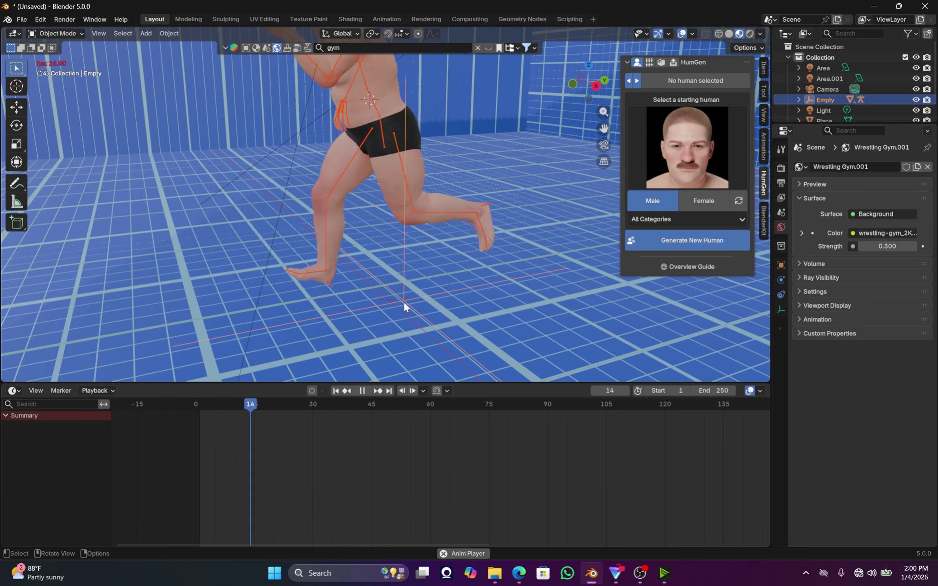
left_click(404, 303)
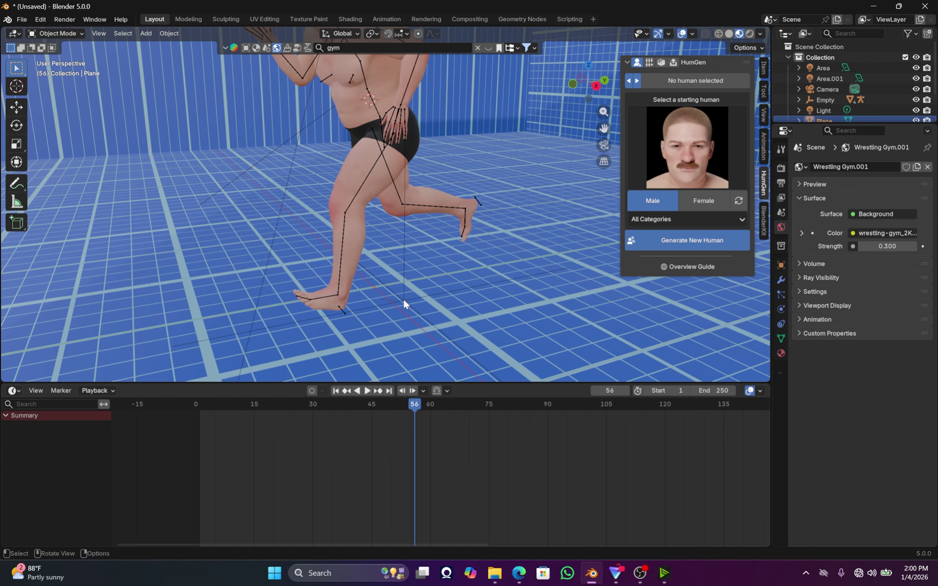
key("space")
left_click(403, 302)
key("space")
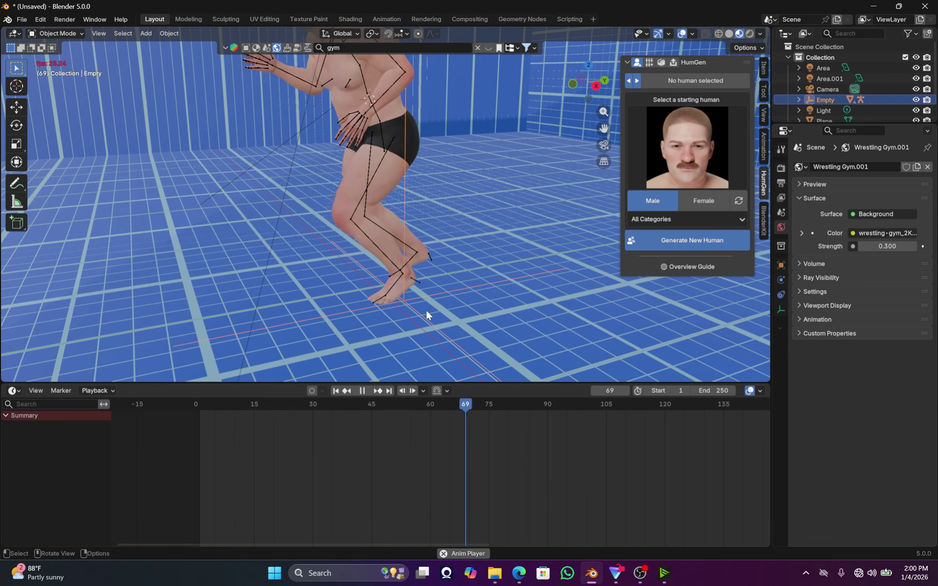
key("g")
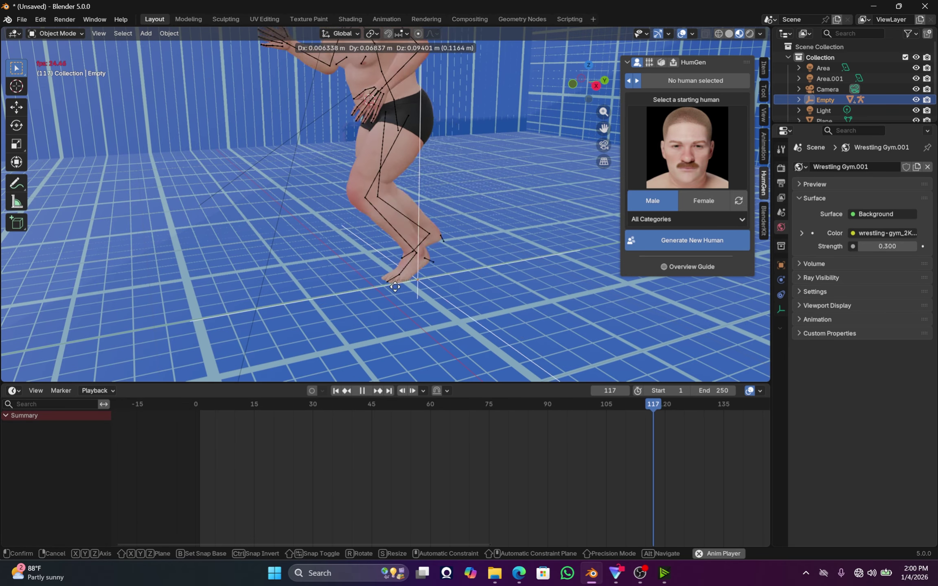
left_click(388, 279)
key("space")
Move the empty with the runner back to the start of the run path and keyframe it at frame 1.
left_click_drag(195, 407, 192, 406)
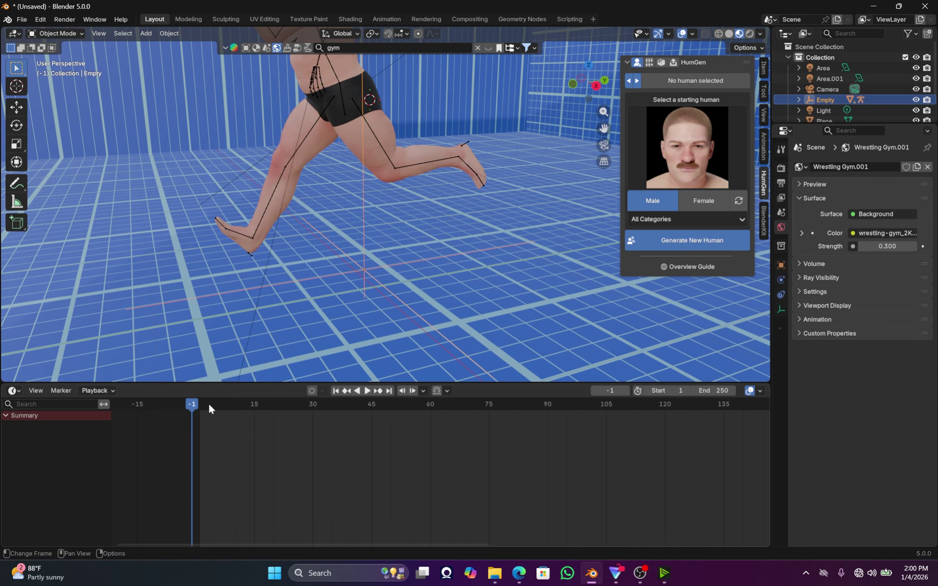
left_click(208, 403)
scroll(298, 265, "down", 5)
scroll(411, 217, "up", 3)
left_click_drag(595, 92, 581, 97)
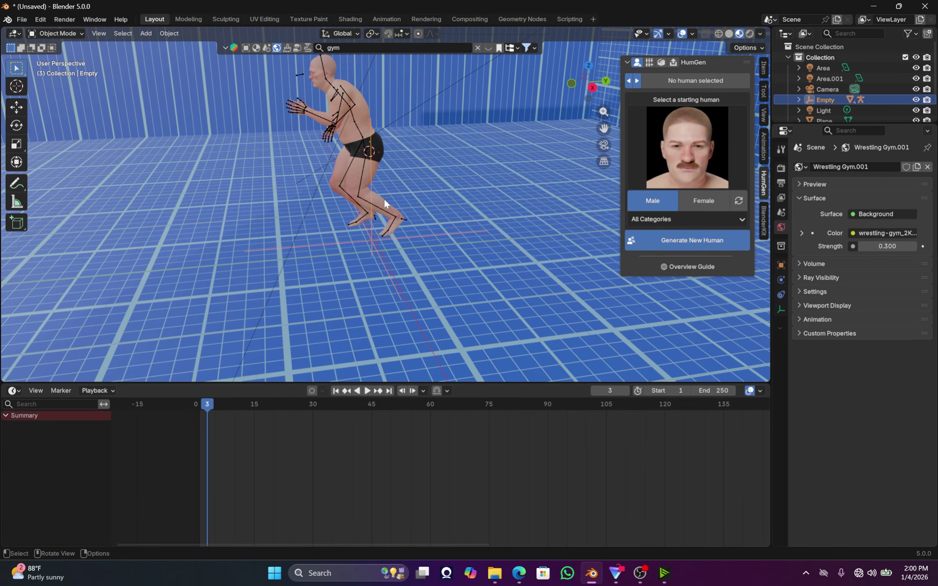
left_click_drag(525, 239, 566, 234)
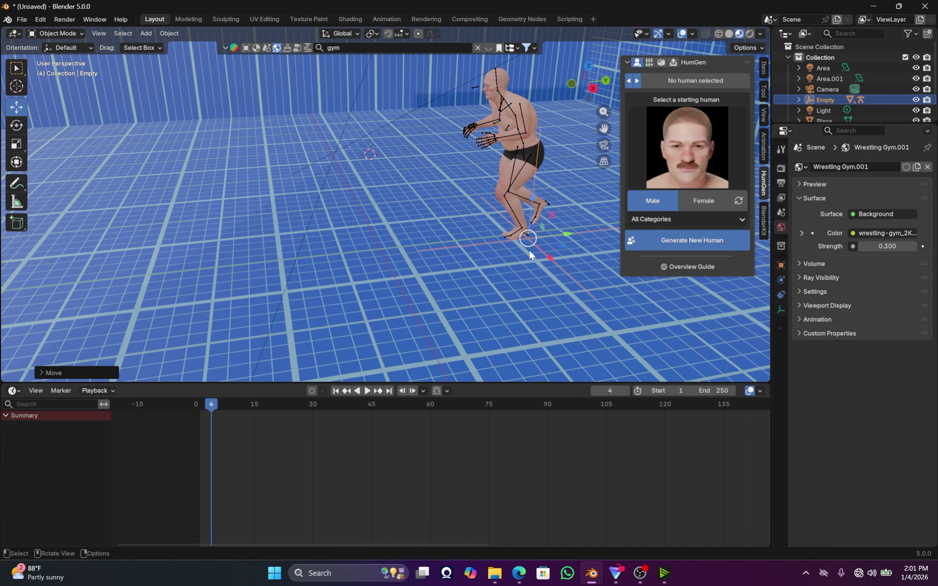
left_click(197, 407)
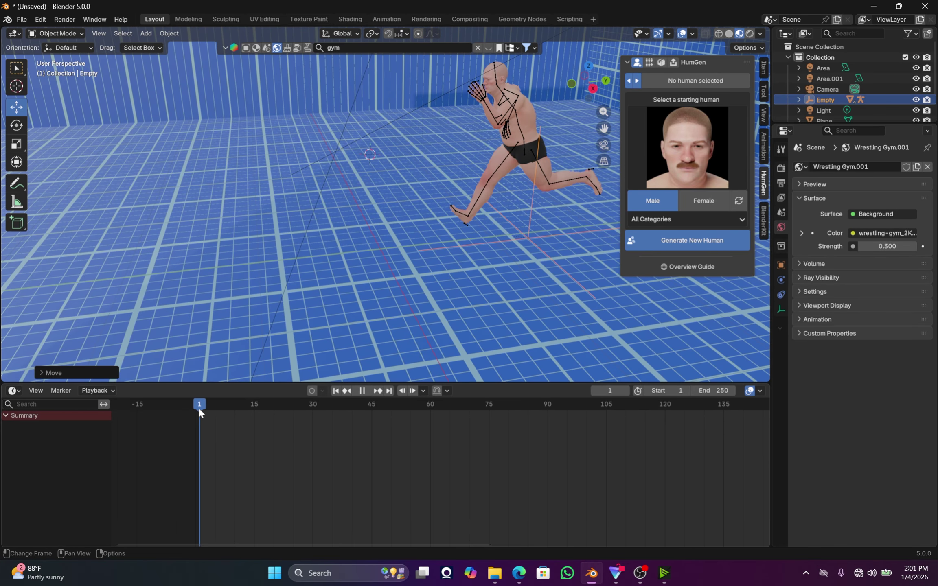
key("i")
Move the empty forward along the running direction at frame 29 and keyframe it.
key("space")
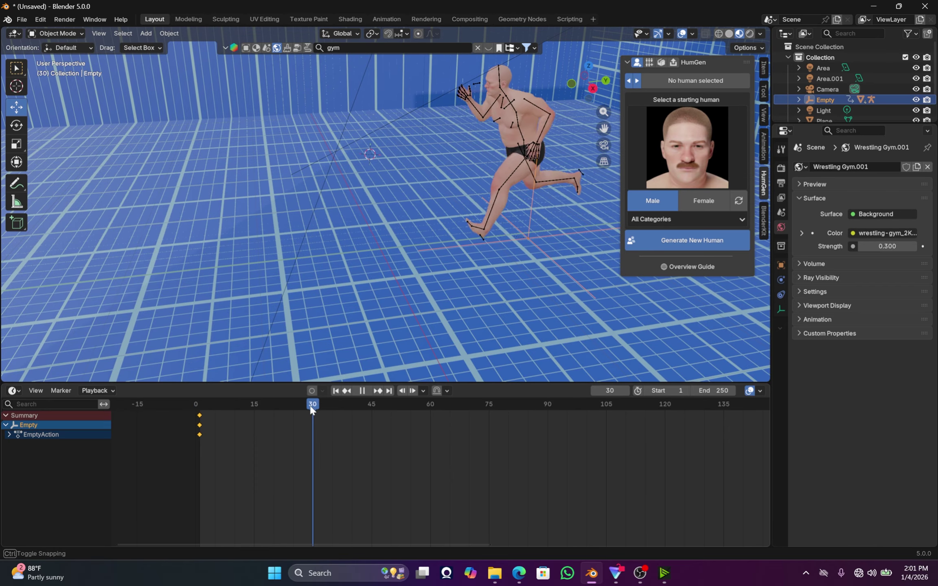
key("space")
left_click_drag(562, 237, 302, 161)
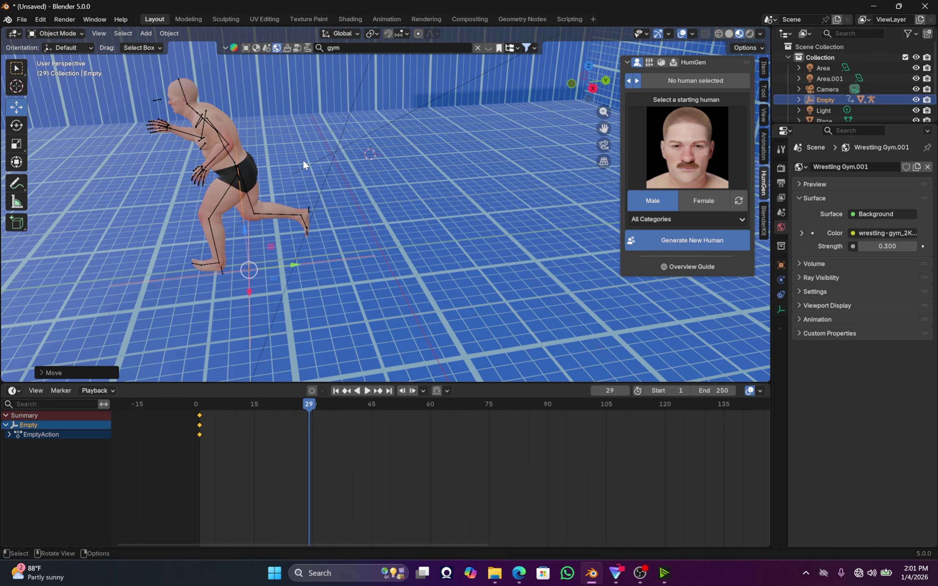
key("i")
Preview the travel and set the handle type of all the empty's keyframes to Vector.
left_click(201, 404)
key("space")
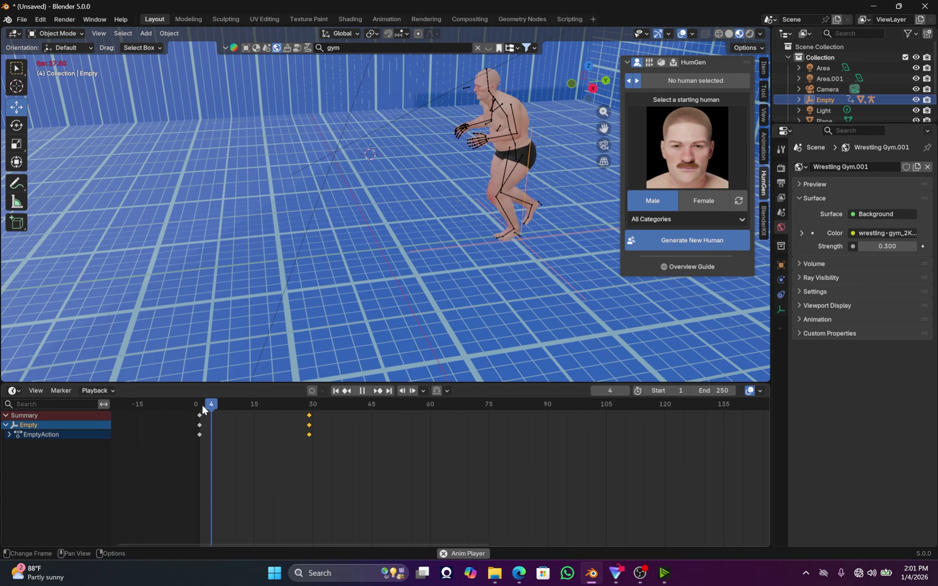
key("space")
left_click(204, 408)
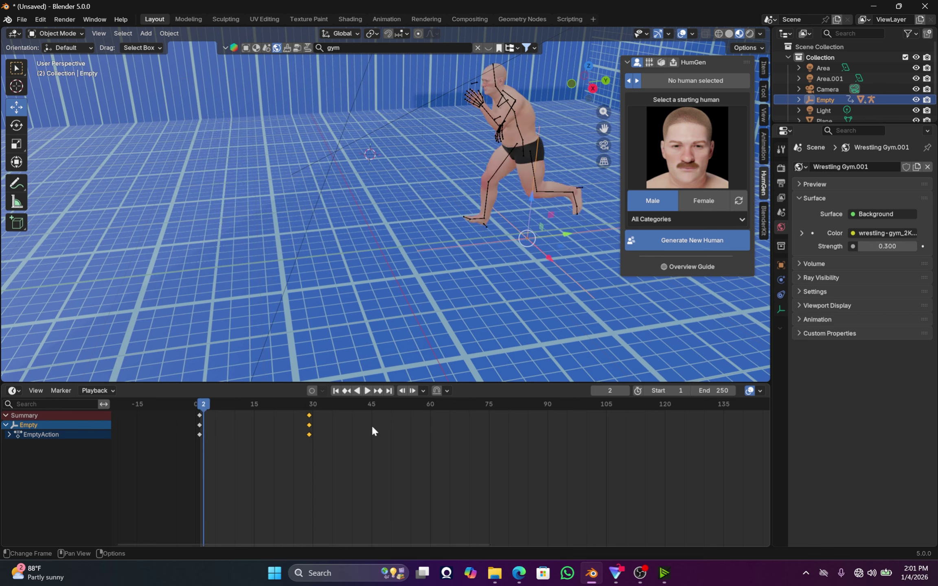
key("a")
key("v")
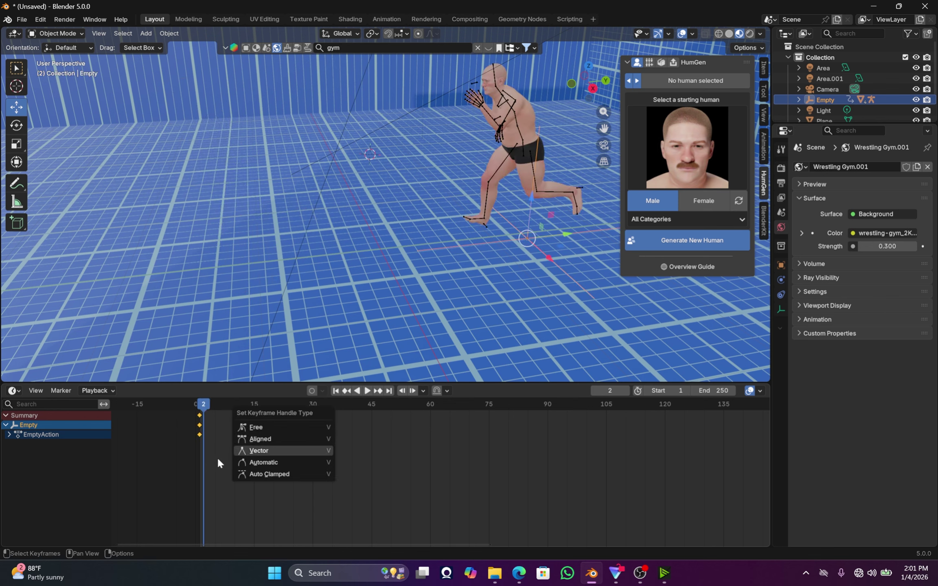
left_click(255, 450)
Play the forward run from frame 1 and examine whether the travel speed matches the strides.
left_click(194, 407)
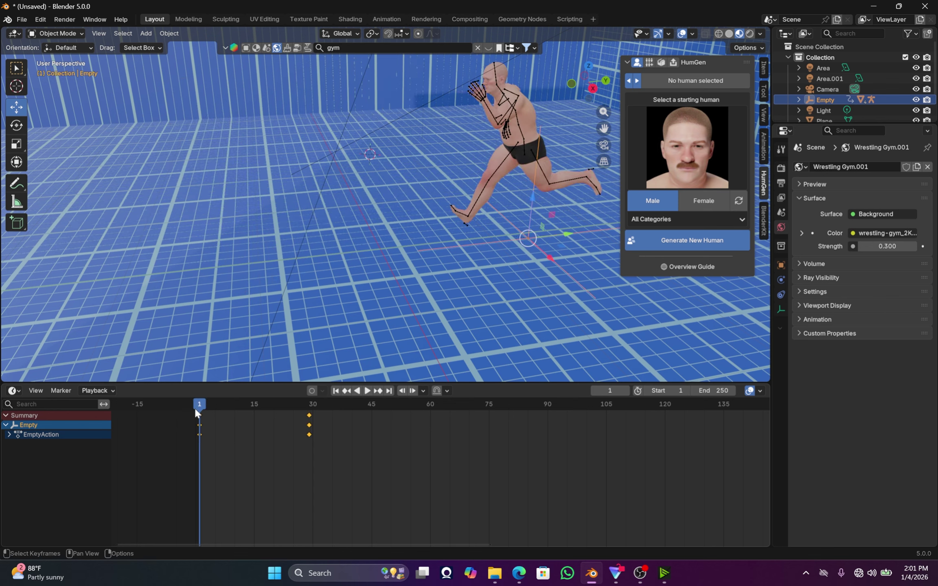
key("space")
left_click_drag(240, 407, 223, 401)
left_click_drag(590, 83, 579, 77)
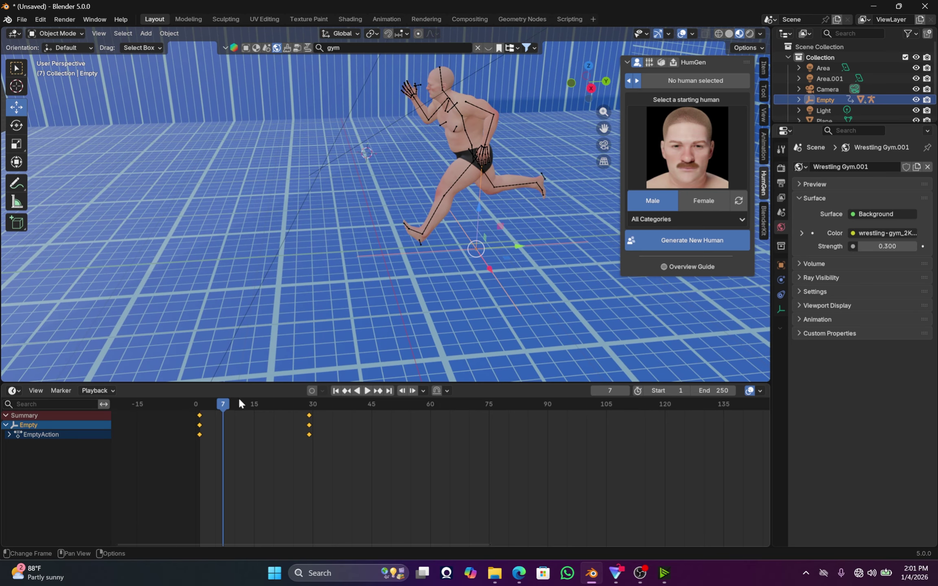
left_click(200, 407)
key("space")
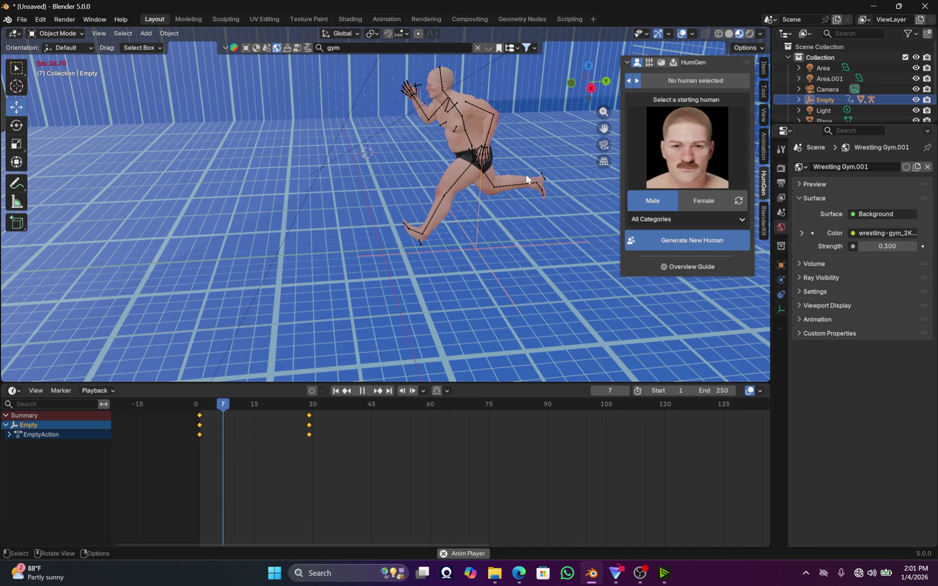
key("space")
Shift the empty's last keyframe earlier to about frame 21, checking the travel speed in playback.
left_click(243, 408)
left_click(309, 423)
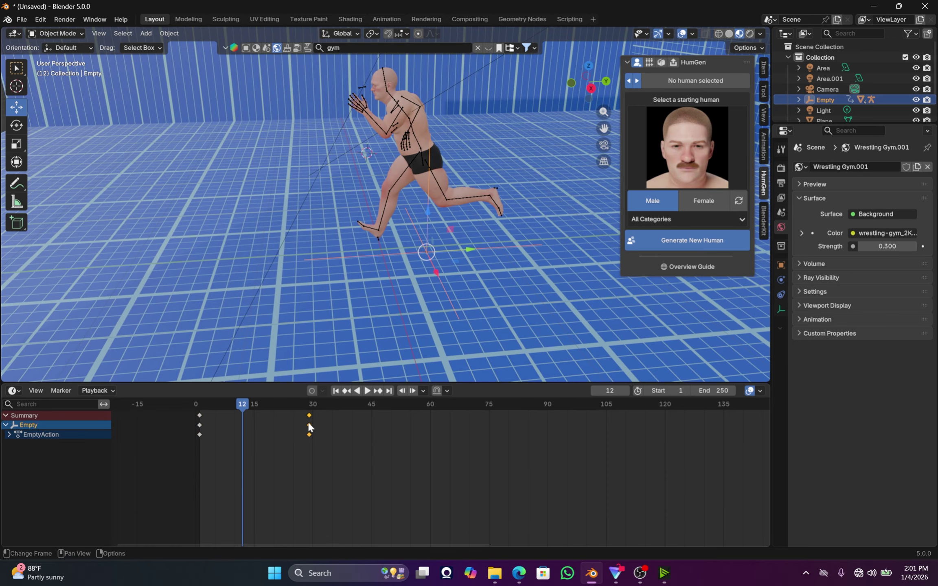
key("g")
left_click(289, 422)
left_click(201, 405)
key("space")
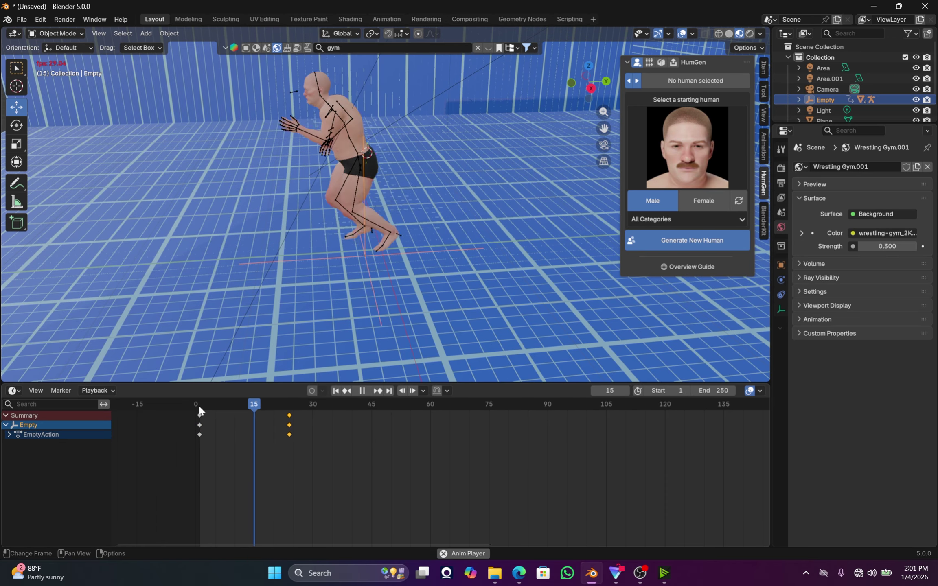
key("space")
left_click(202, 403)
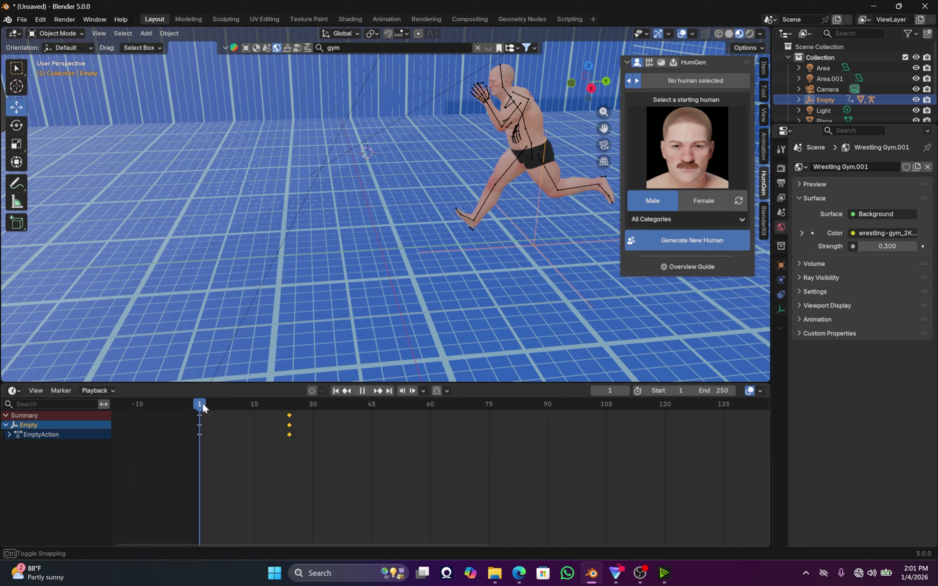
key("g")
left_click(283, 425)
key("space")
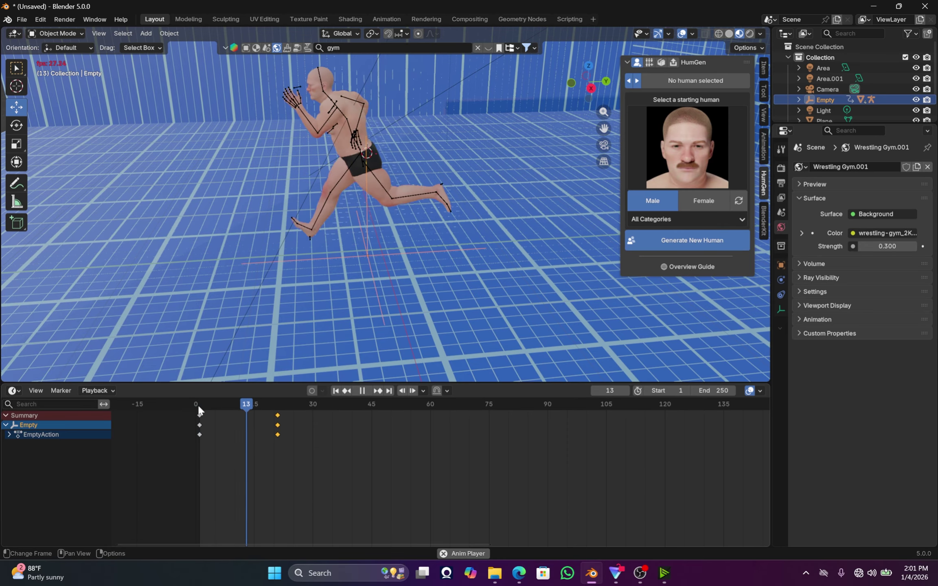
key("space")
Replay the opening frames from several angles and zoom levels and examine the runner's foot contact and forward travel.
scroll(567, 78, "down", 4)
mouse_move(582, 84)
left_mouse_down()
mouse_move(623, 84)
mouse_move(599, 83)
left_mouse_up()
scroll(451, 210, "up", 2)
left_click(205, 403)
key("space")
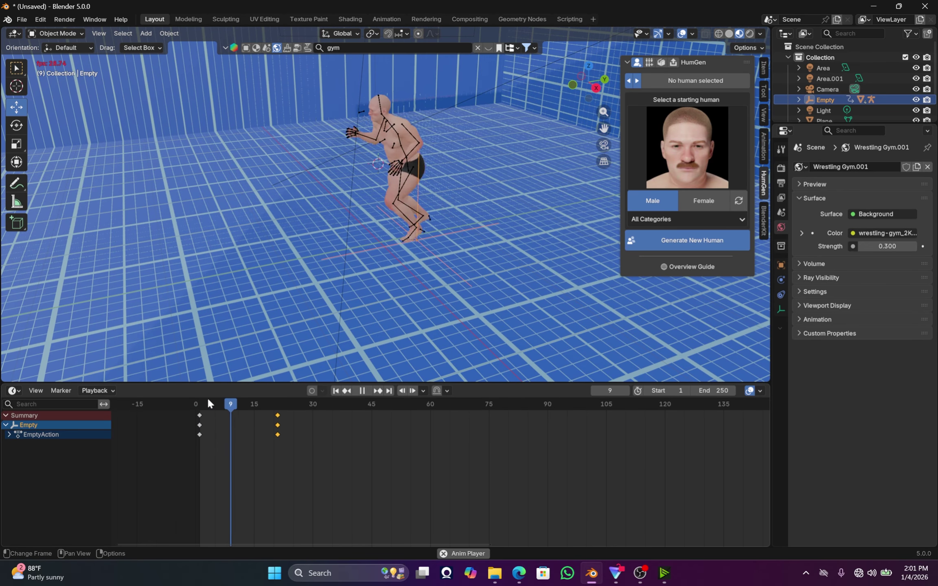
key("space")
left_click(199, 404)
key("space")
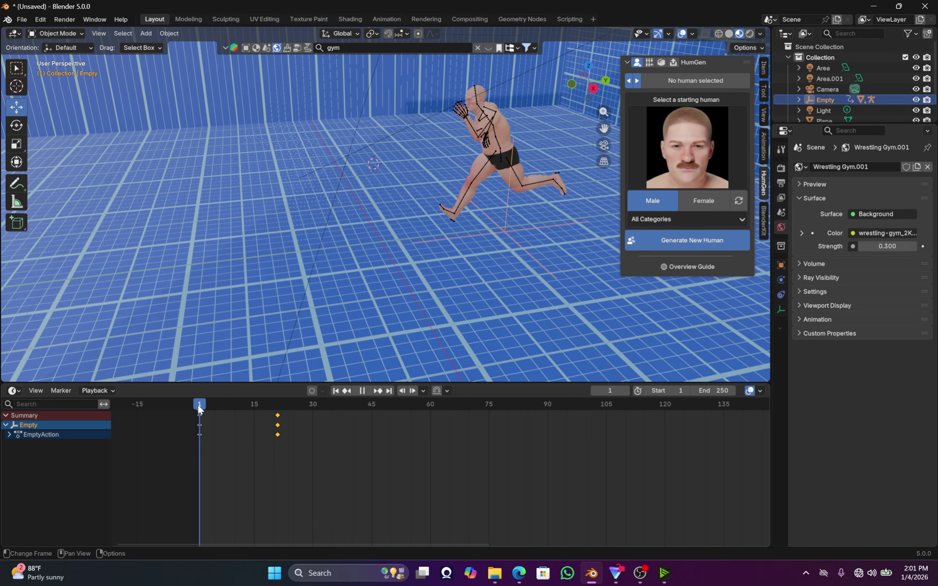
key("space")
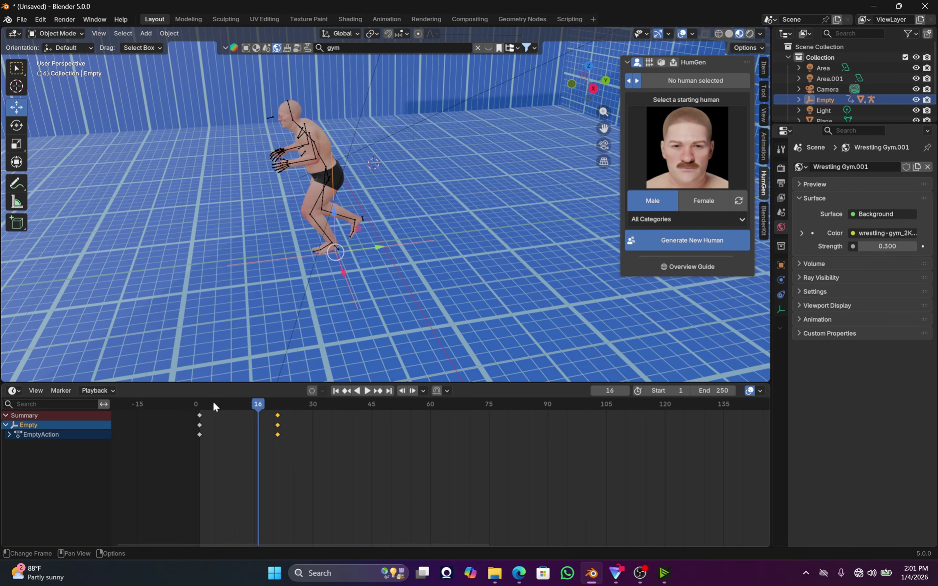
left_click(200, 404)
key("space")
left_click(216, 403)
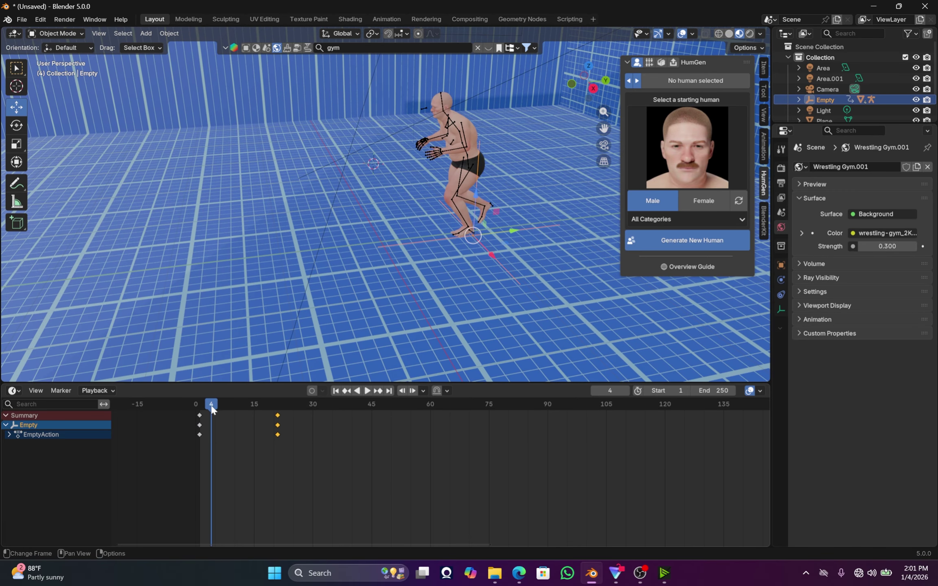
key("space")
scroll(417, 135, "up", 2)
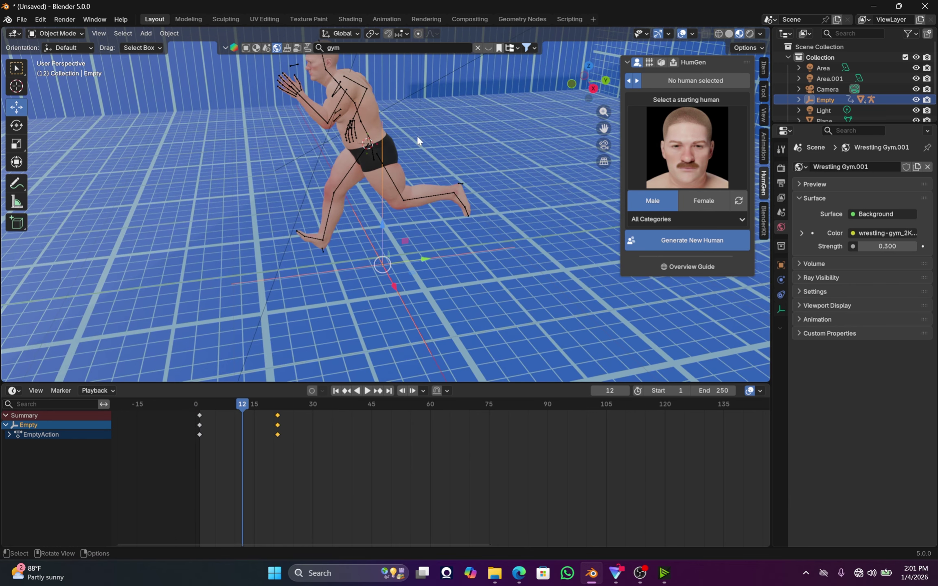
left_click_drag(588, 82, 607, 88)
left_click(204, 406)
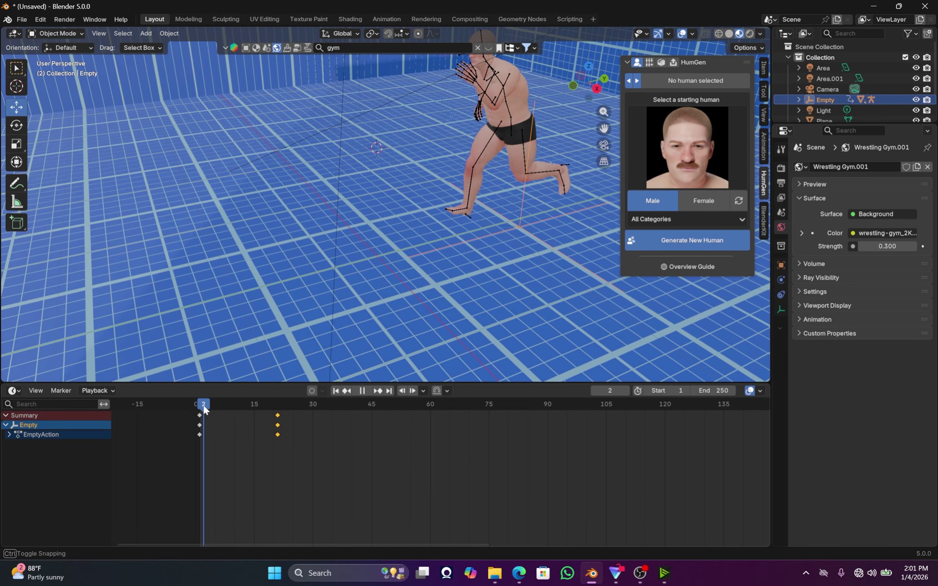
key("space")
left_click(220, 405)
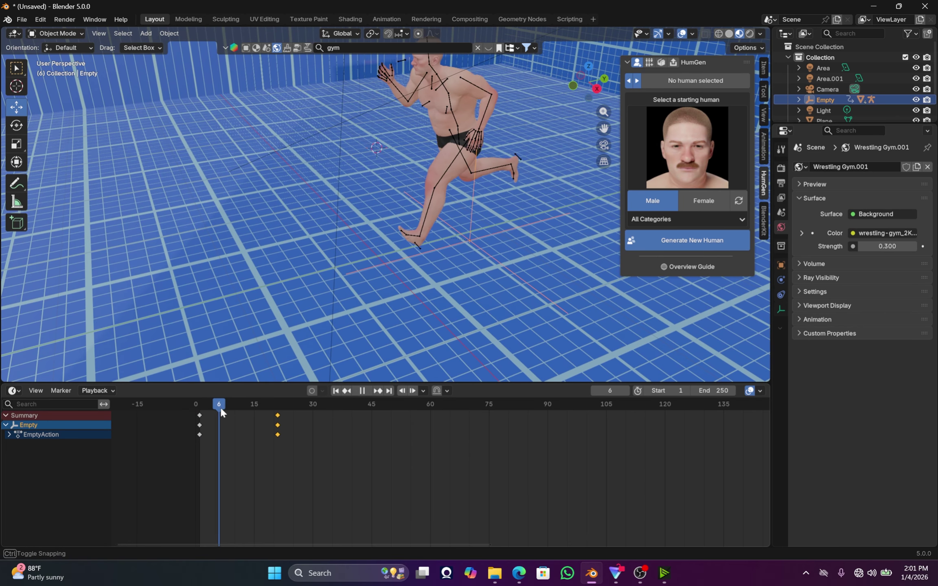
key("space")
left_click(219, 408)
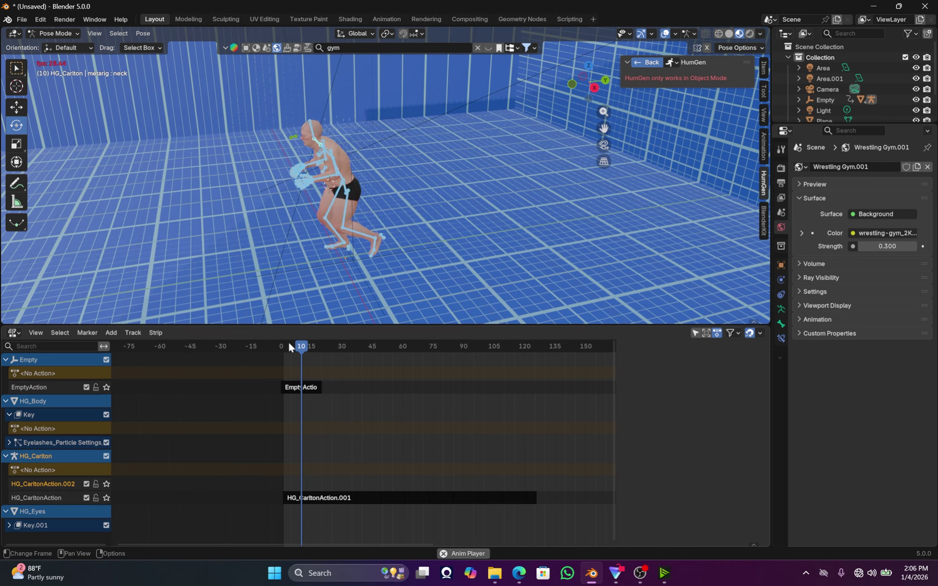
Replay and scrub the first ten frames and examine the left arm's pose, selecting the left forearm and upper arm bones.
left_click_drag(288, 341, 295, 346)
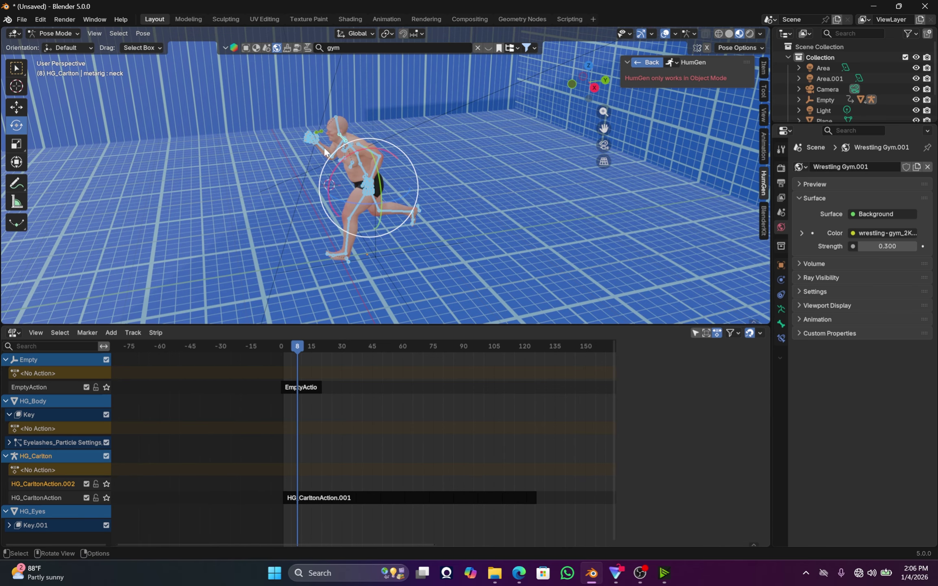
key("space")
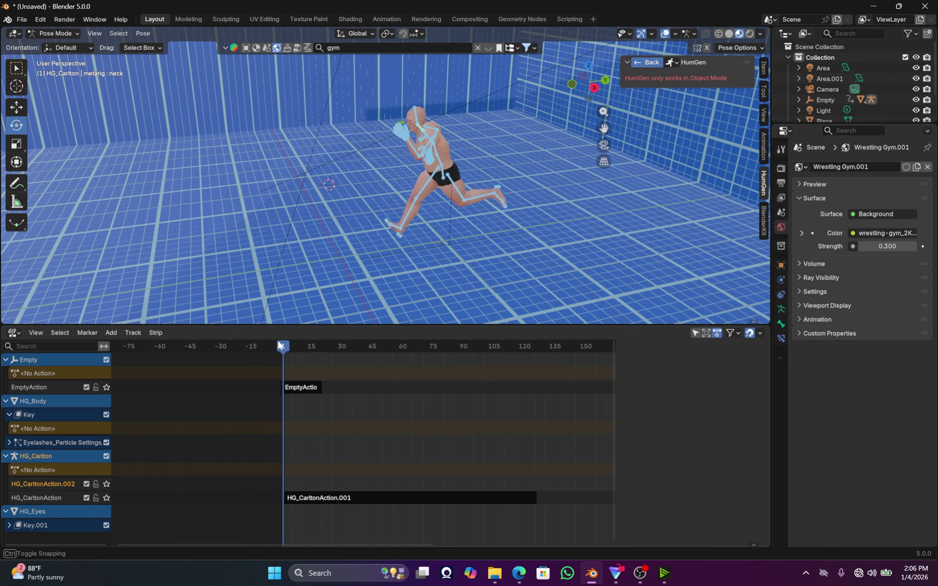
key("Escape")
left_click_drag(306, 347, 293, 350)
left_click(389, 148)
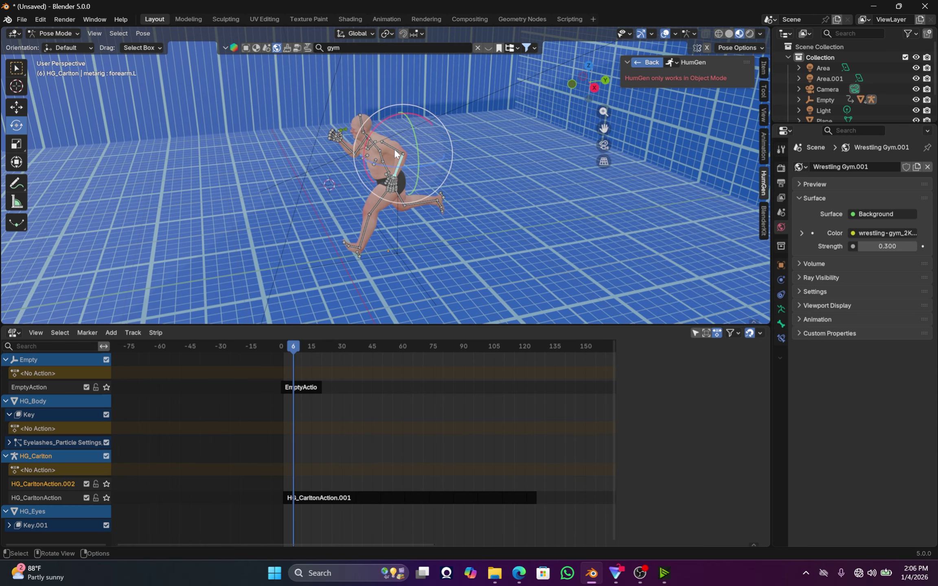
left_click(395, 153)
left_click_drag(291, 352, 298, 350)
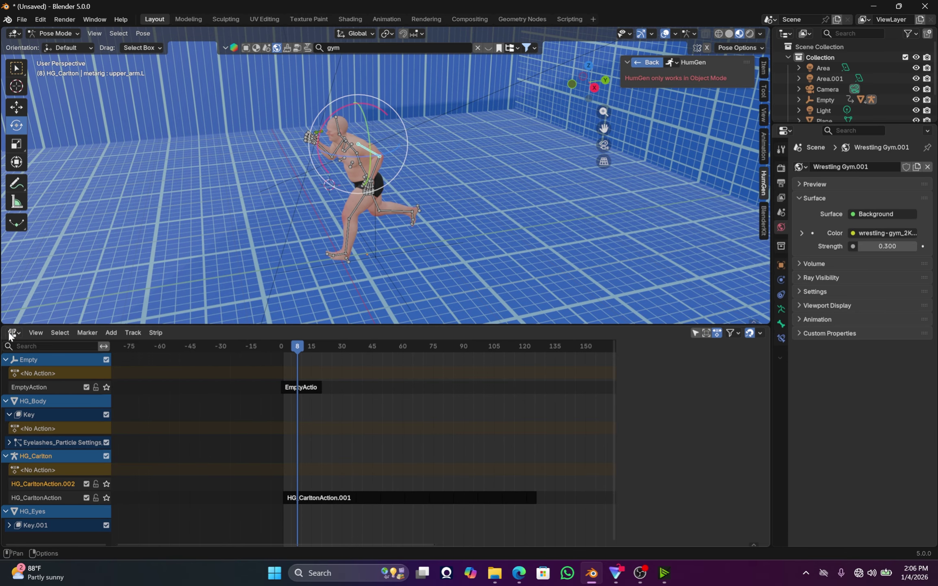
Switch the animation editor from Nonlinear Animation to the Timeline and park the playhead at frame 4.
left_click(14, 333)
left_click(177, 374)
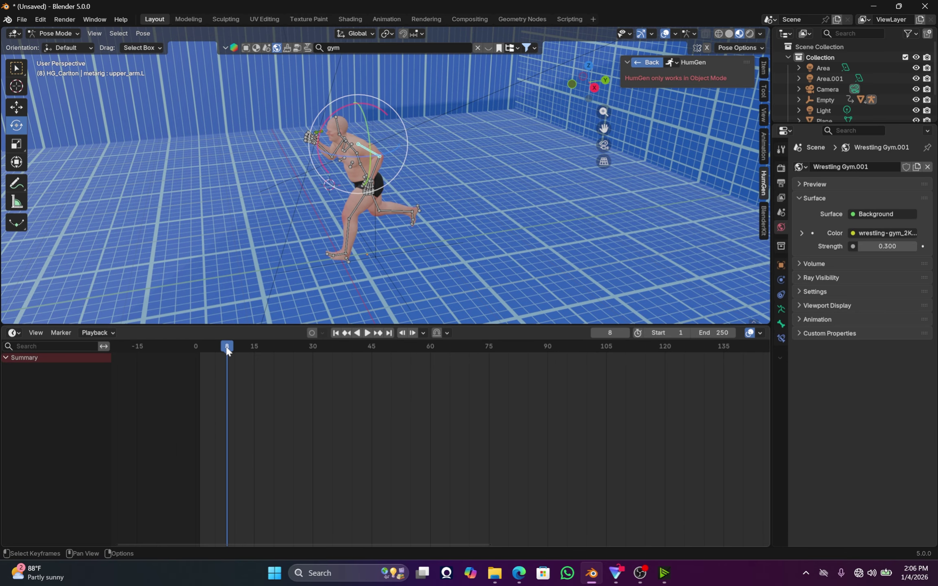
left_click_drag(227, 348, 202, 342)
key("space")
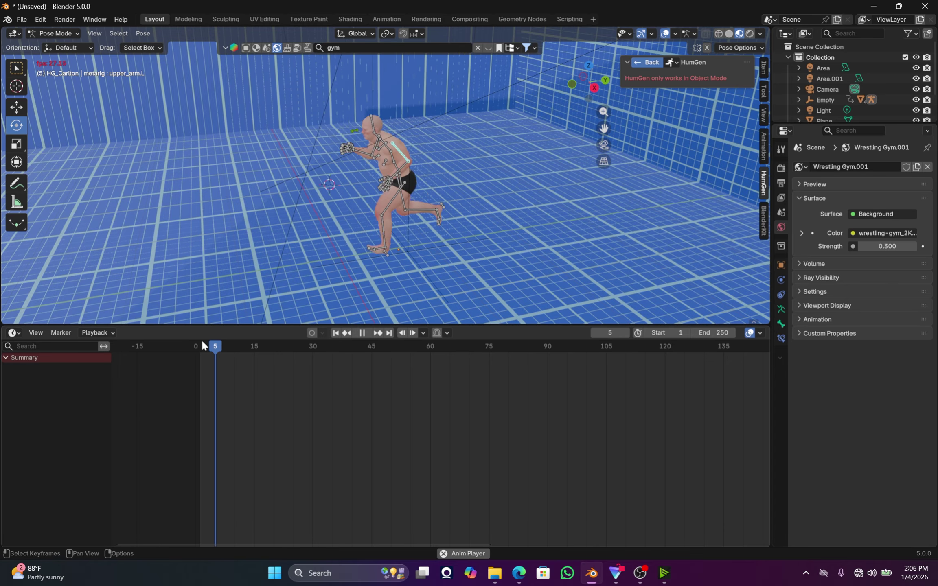
key("space")
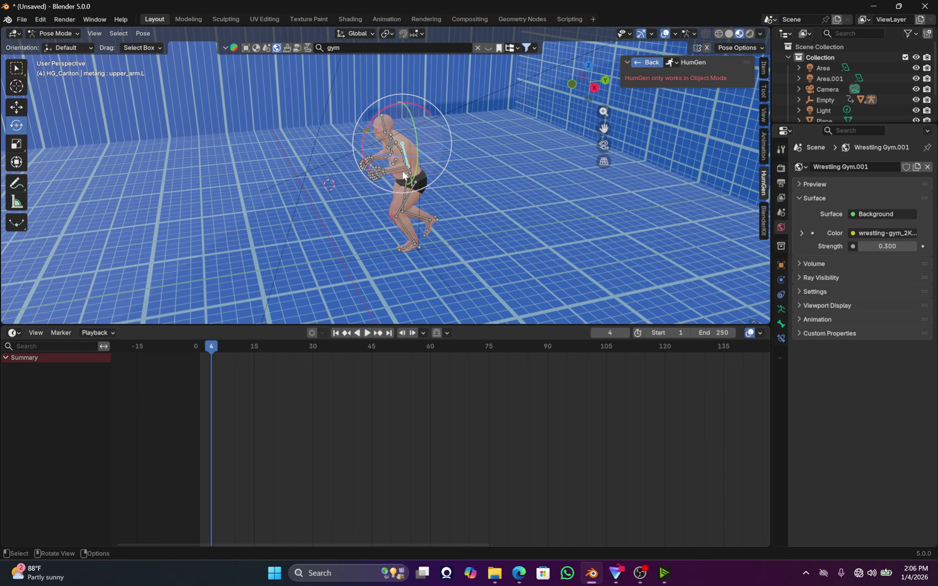
View the runner from the front and raise the left forearm bone so the hand is up beside the head.
left_click(408, 162)
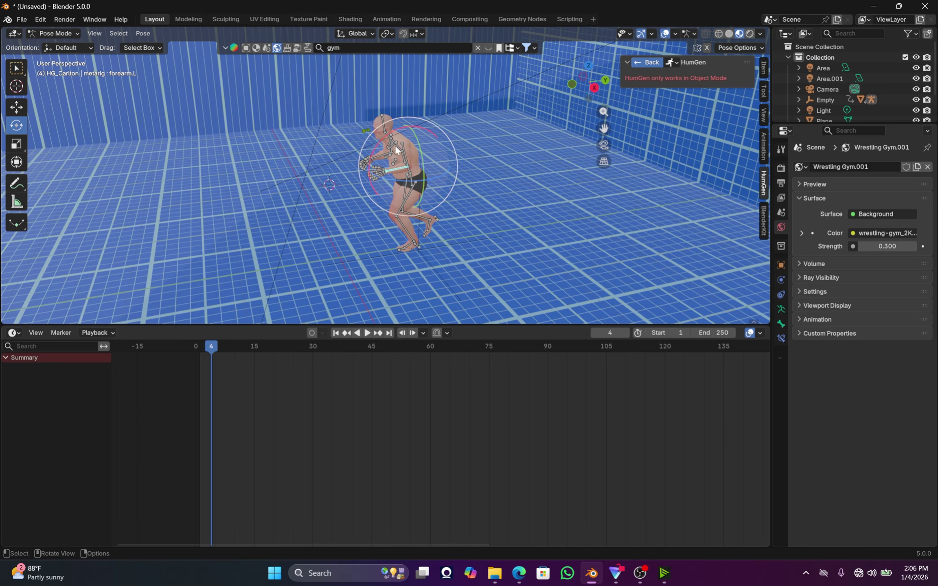
mouse_move(585, 77)
left_mouse_down()
mouse_move(639, 75)
mouse_move(595, 86)
left_mouse_up()
scroll(383, 161, "up", 3)
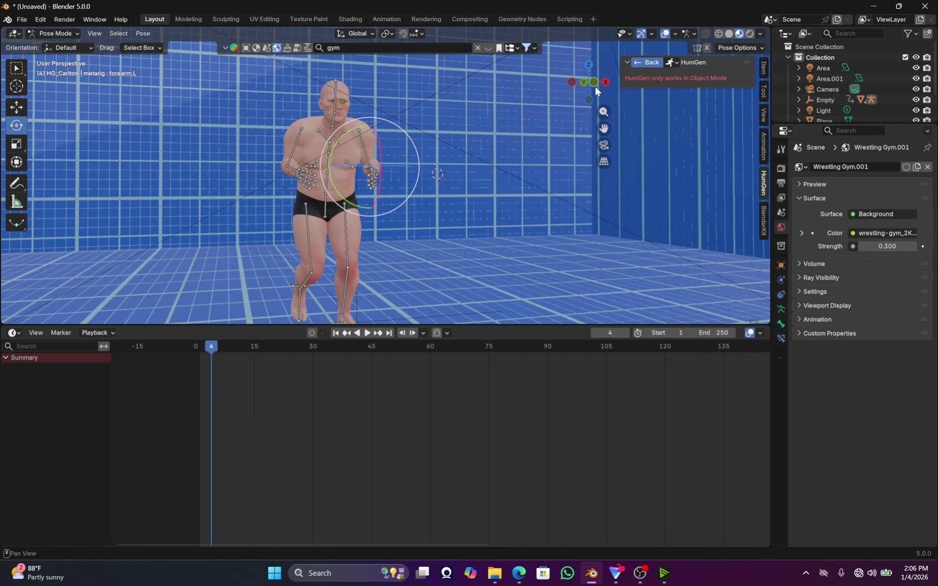
key("g")
left_click(432, 114)
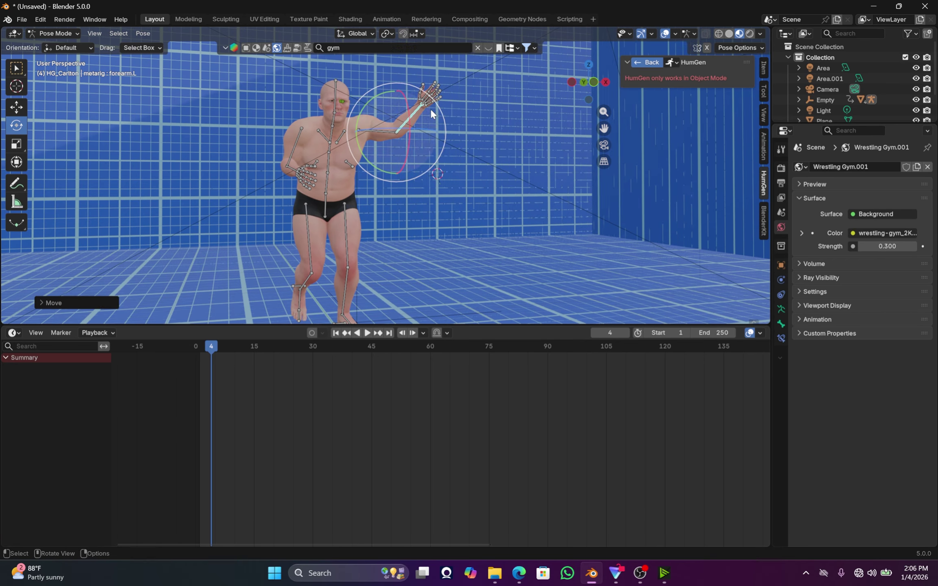
Rotate the neck bone so that the head turns toward the raised left hand.
left_click(334, 120)
left_click_drag(313, 118, 463, 93)
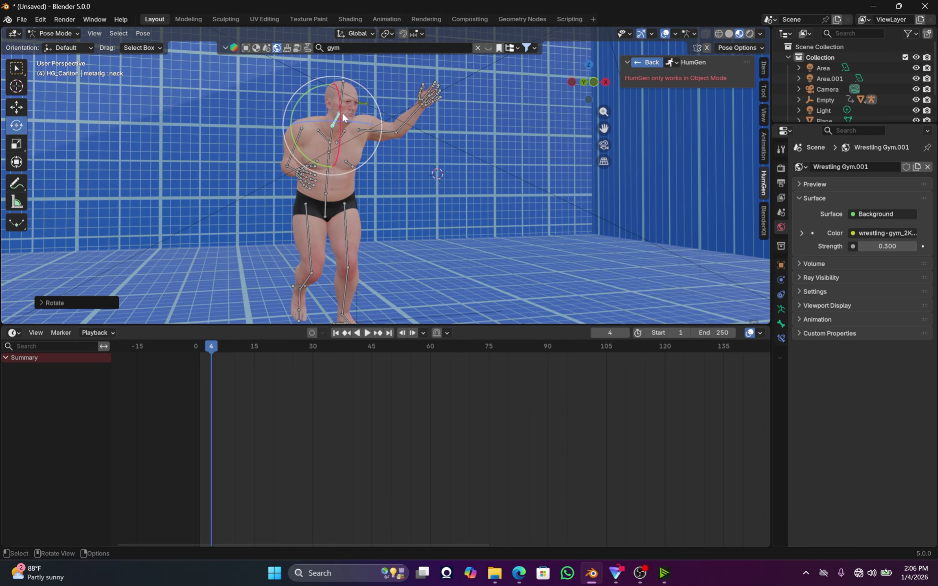
left_click_drag(342, 112, 398, 103)
left_click_drag(595, 86, 561, 96)
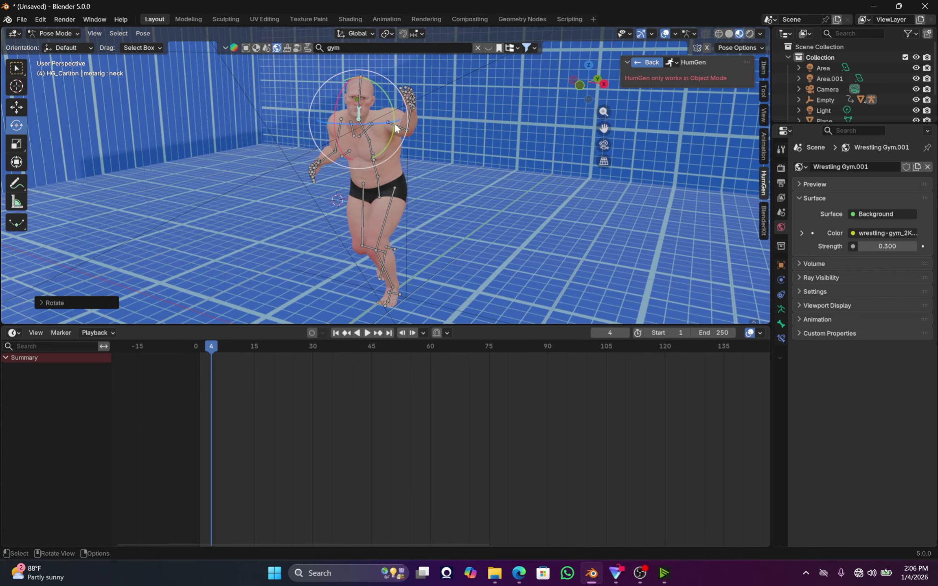
Keyframe the neck, left upper arm and left forearm bones together at frames 4 and 10.
left_click(408, 129, "shift")
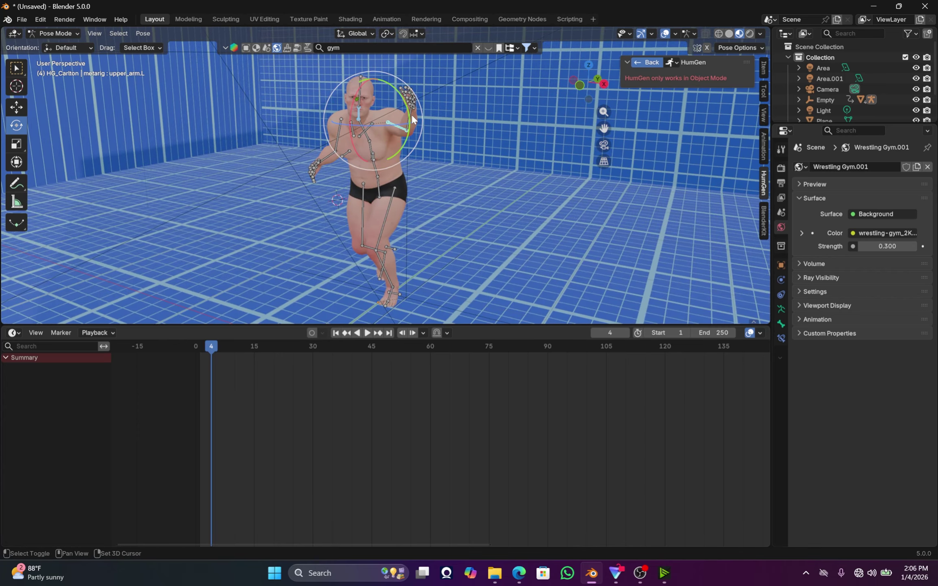
left_click(411, 118, "shift")
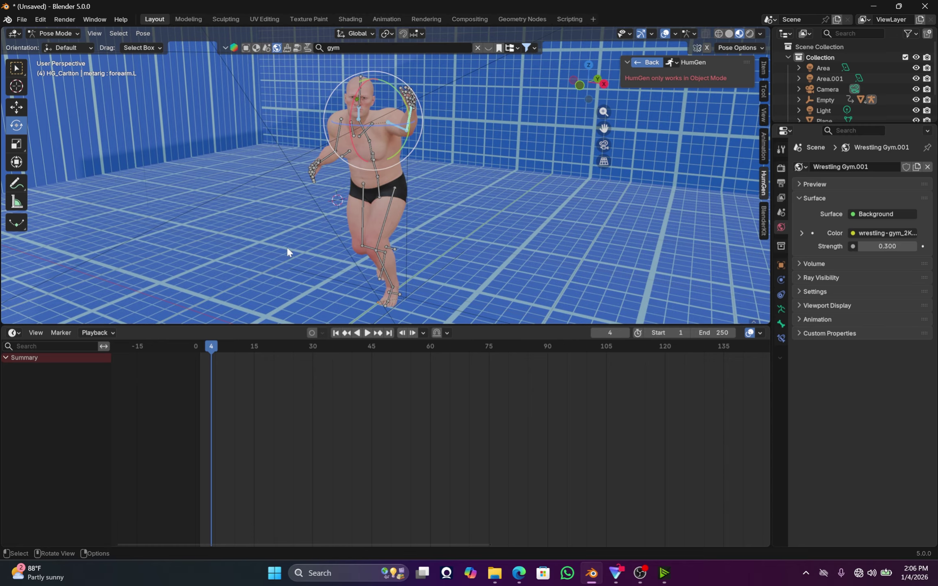
key("i")
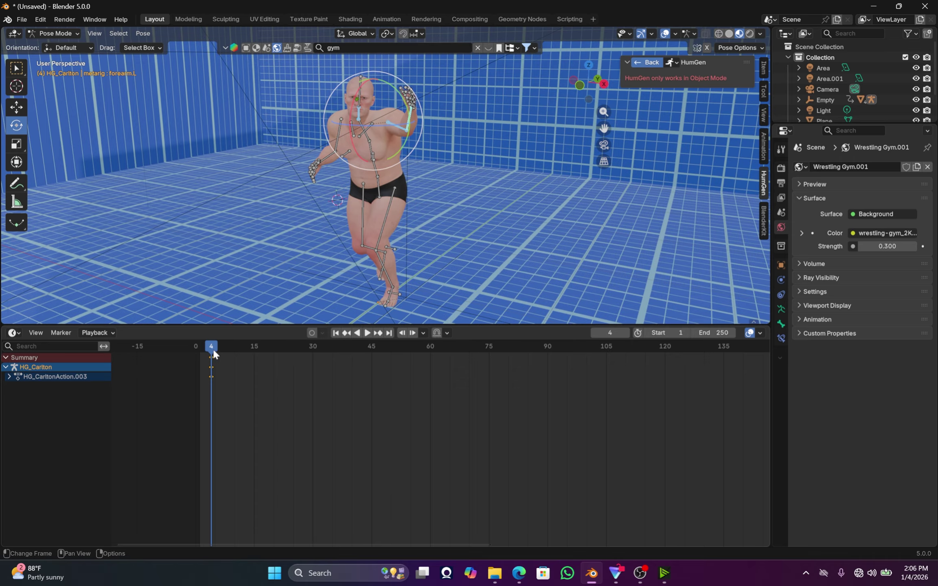
left_click_drag(213, 354, 235, 355)
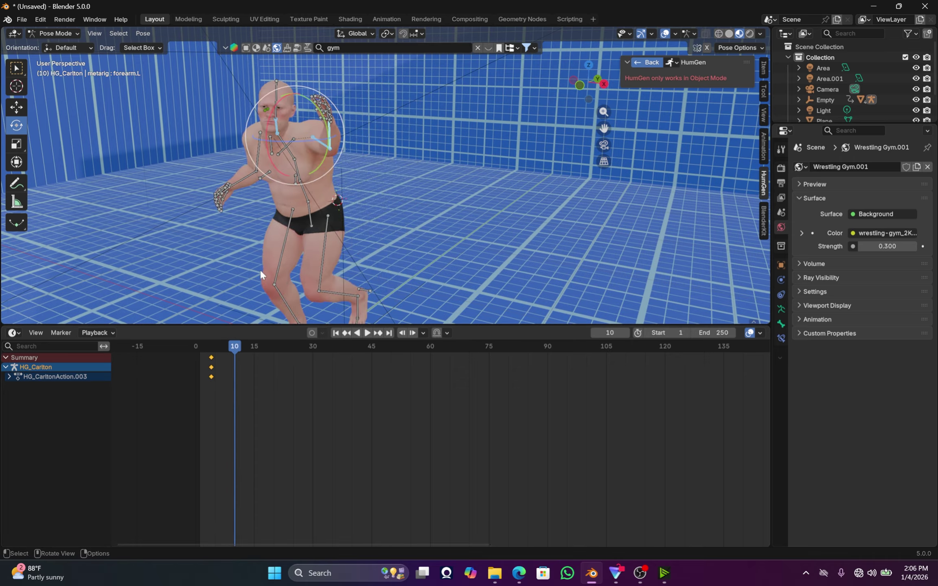
key("i")
Play the opening frames to check how the raised arm and turned head combine with the run cycle.
left_click(215, 348)
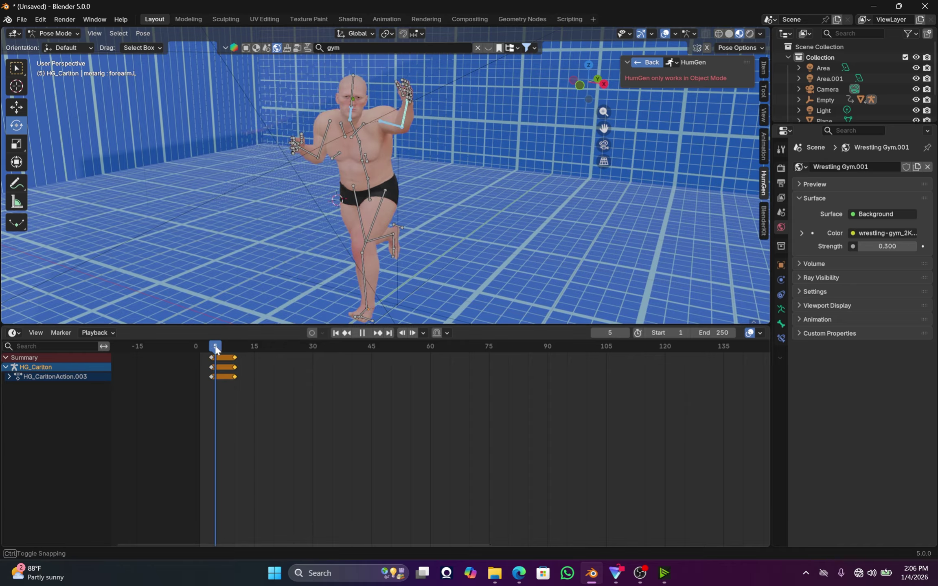
key("space")
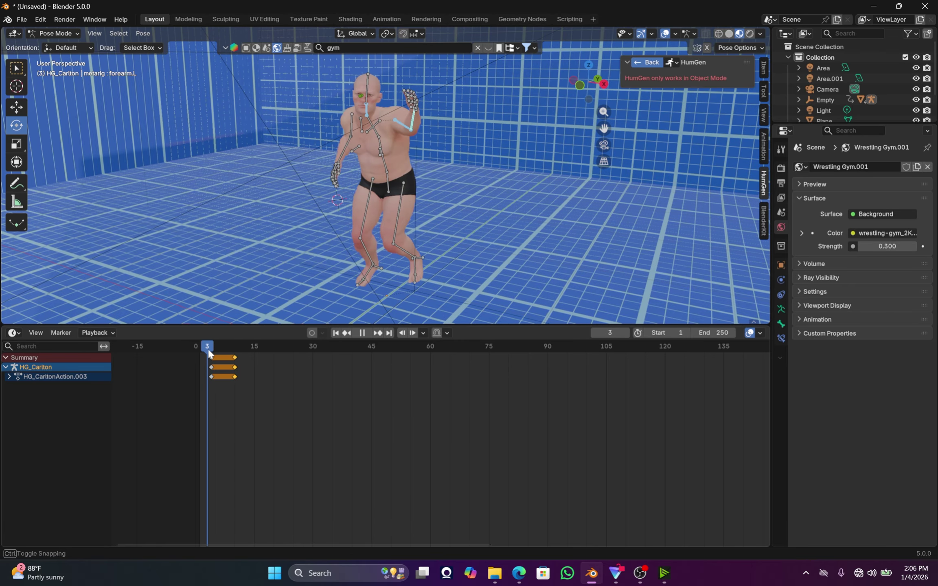
key("space")
left_click(204, 349)
key("space")
key("space")
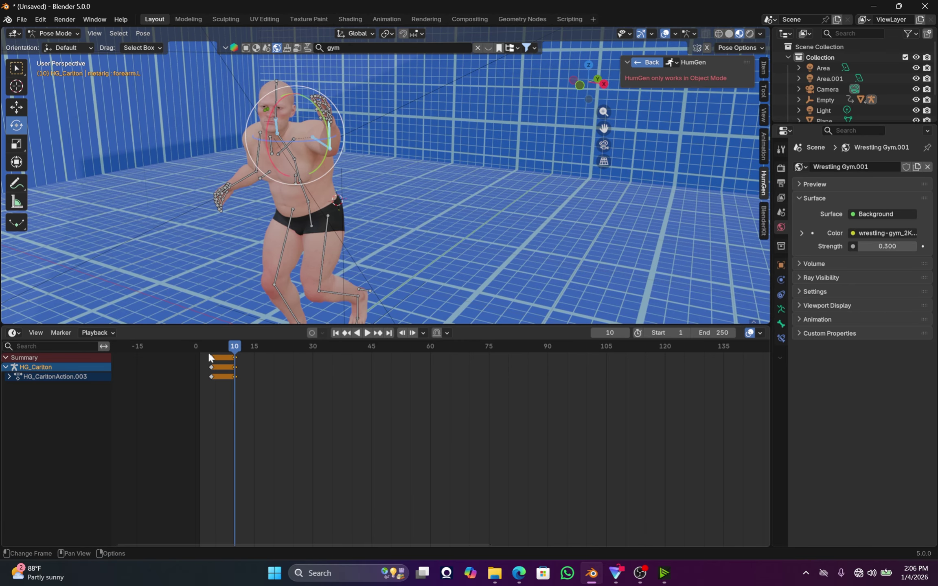
left_click_drag(208, 353, 204, 357)
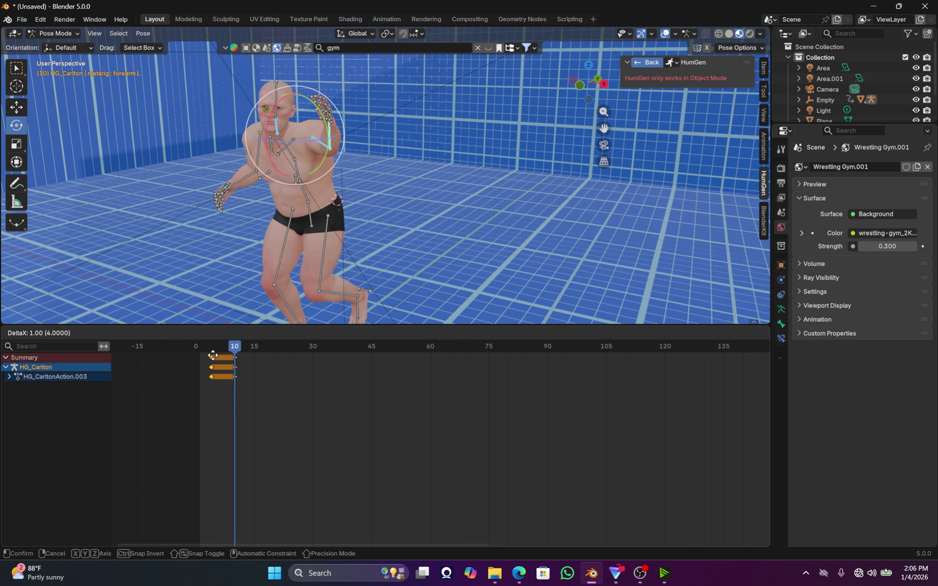
In the Nonlinear Animation editor, push the new arm-and-head action down to a strip and shift it to frames 7 to 13.
left_click(13, 333)
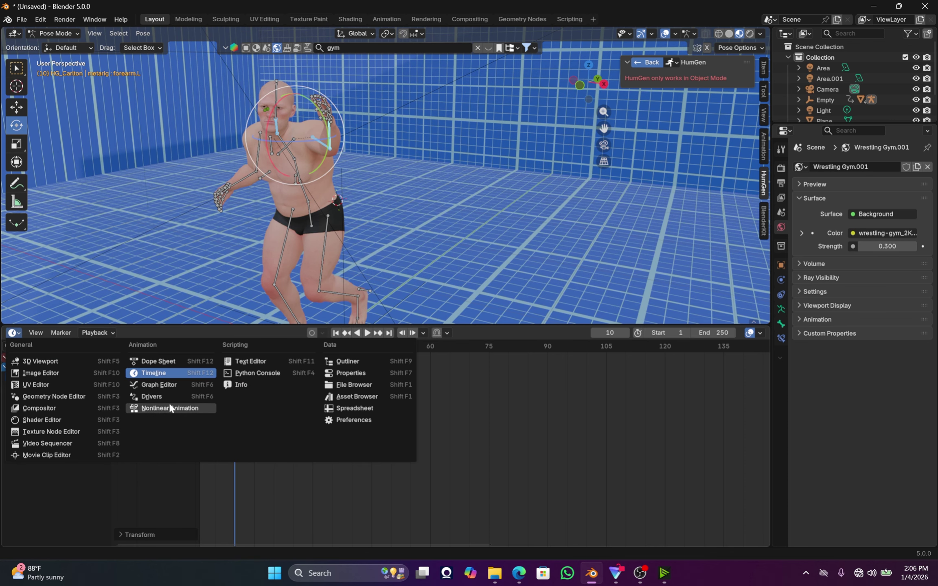
left_click(160, 409)
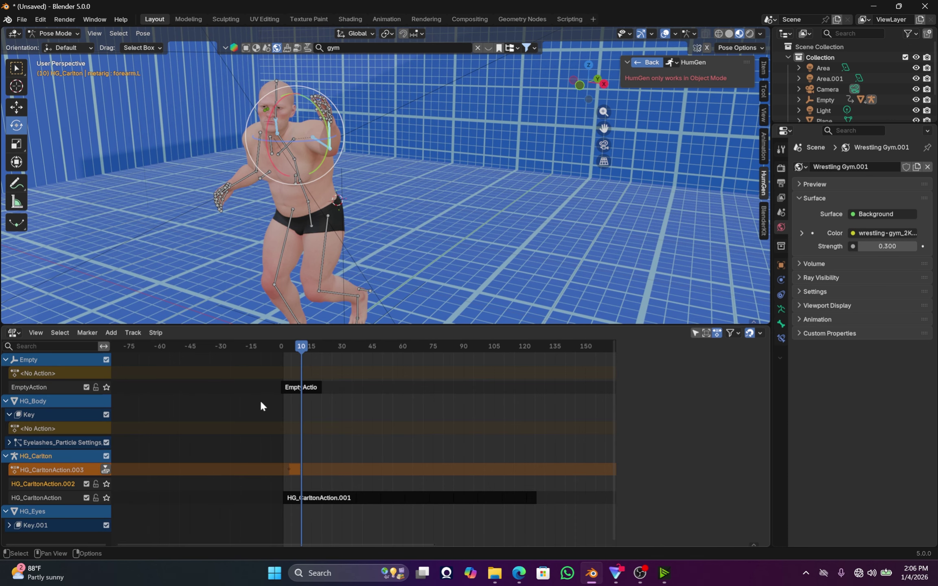
left_click(105, 471)
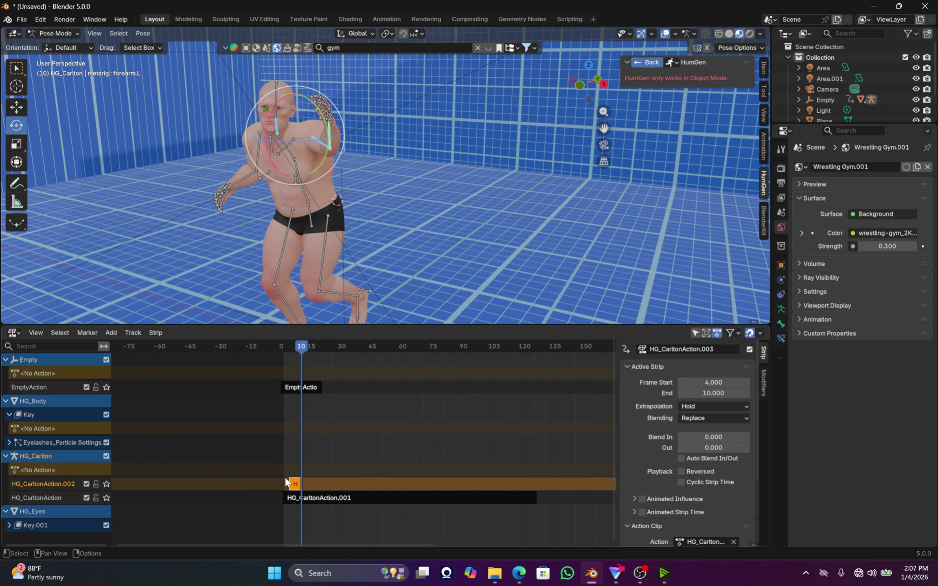
left_click_drag(295, 483, 301, 483)
Set the arm-and-head strip's extrapolation to Hold Forward and preview the frames around its start.
left_click(293, 352)
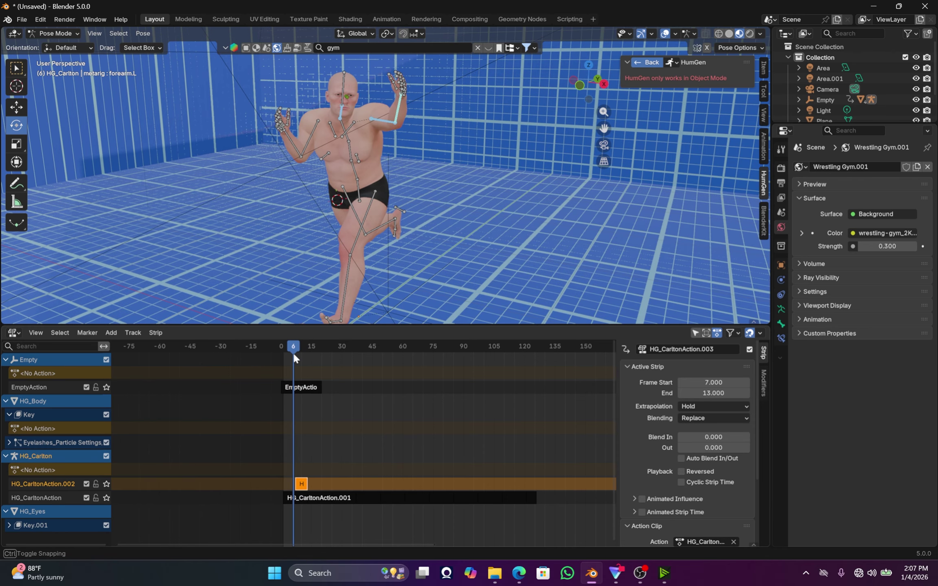
left_click(702, 408)
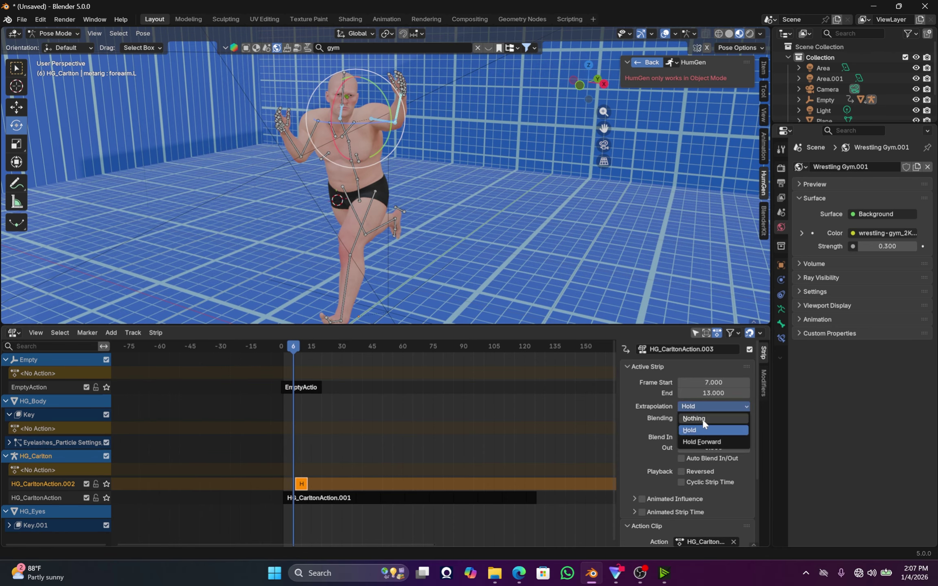
left_click(694, 443)
key("space")
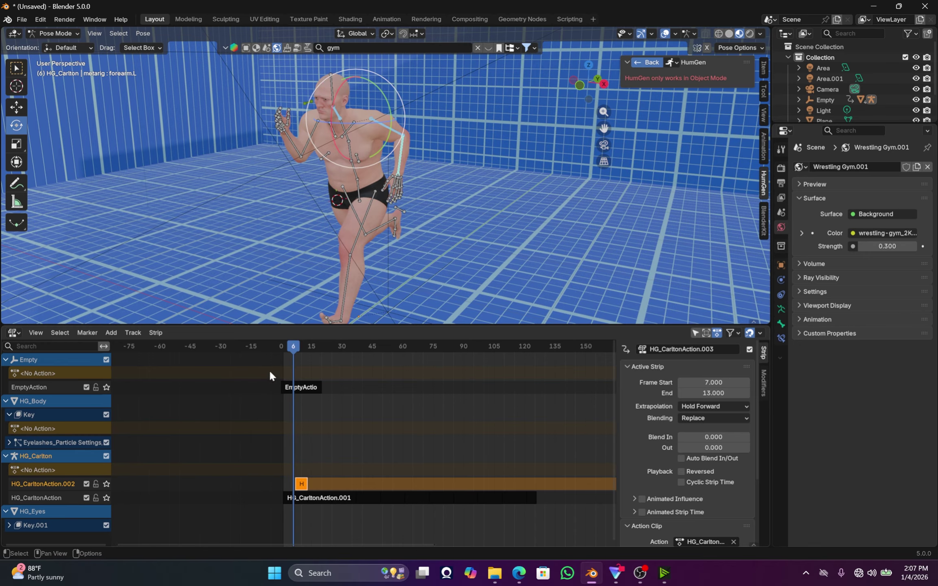
key("space")
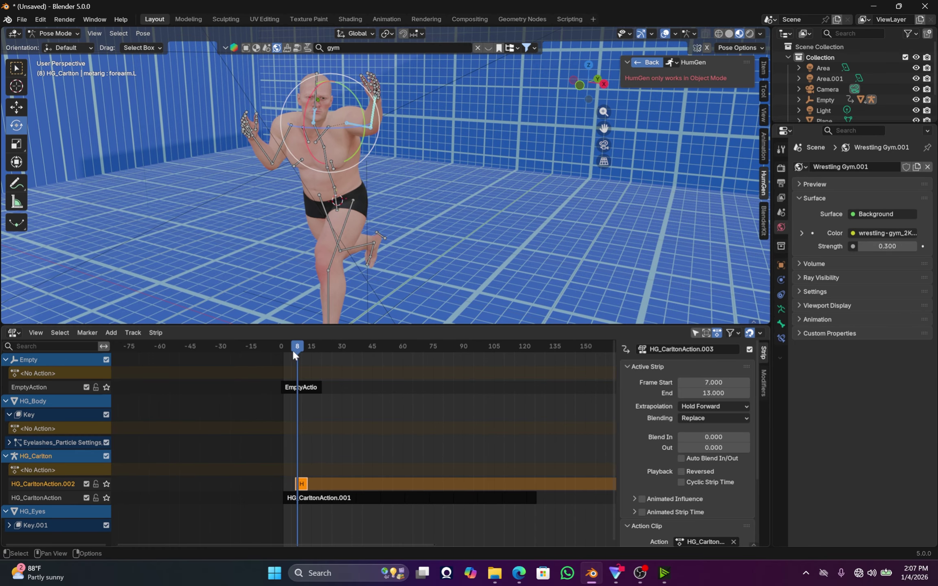
Replay the run around frame 7 and examine how abruptly the arm-and-head strip takes over.
key("space")
mouse_move(289, 352)
left_mouse_down()
mouse_move(276, 354)
mouse_move(292, 352)
left_mouse_up()
key("space")
key("space")
left_click(304, 485)
key("space")
key("space")
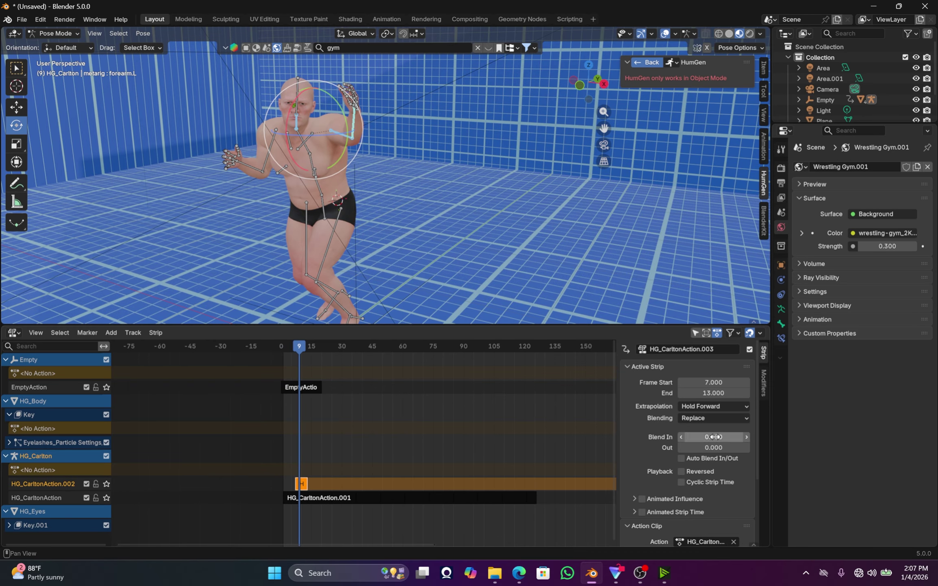
Set the arm-and-head strip's Blend In to 2.6 and play the run to check the transition.
mouse_move(715, 437)
left_mouse_down()
mouse_move(753, 437)
mouse_move(733, 437)
left_mouse_up()
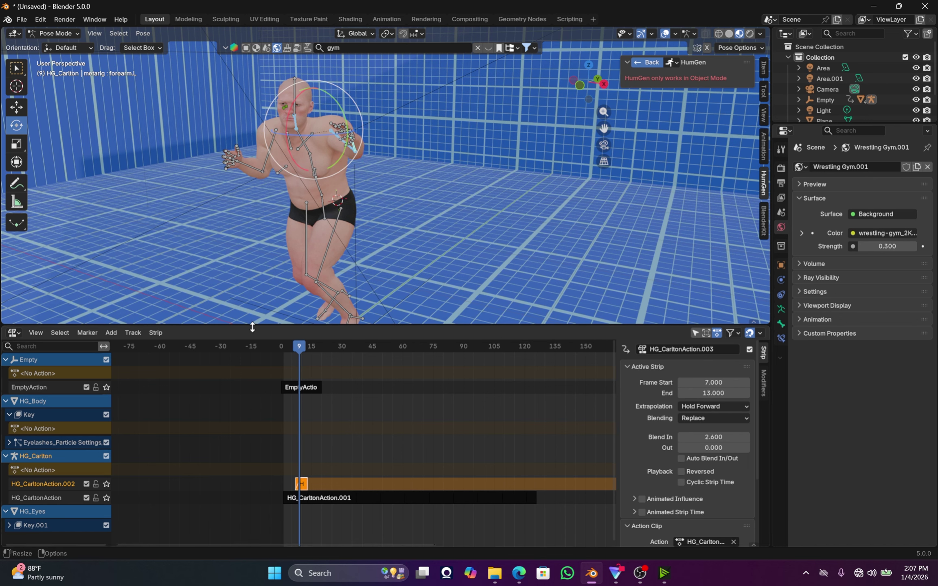
left_click_drag(306, 350, 281, 350)
key("space")
key("space")
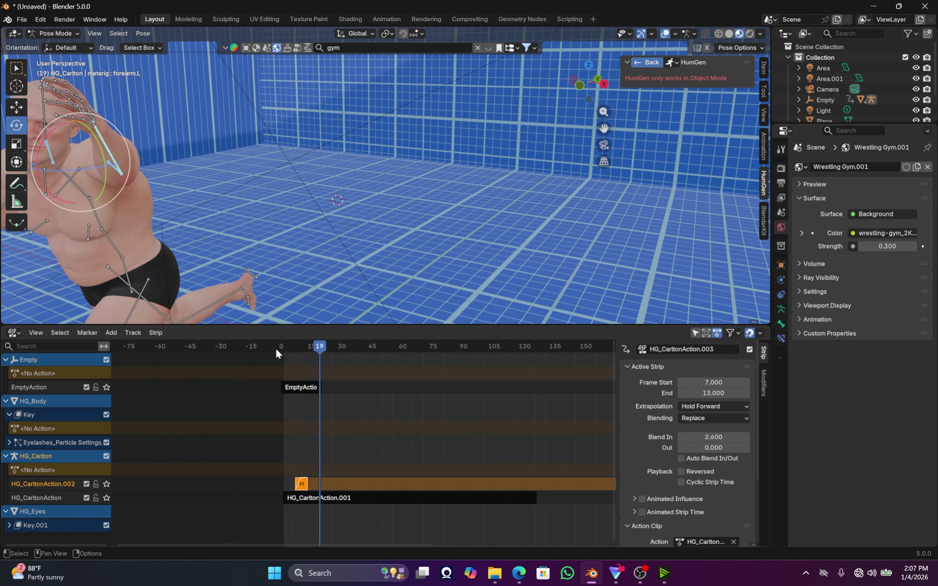
Extend the arm-and-head strip's end to frame 22.5.
scroll(364, 166, "down", 4)
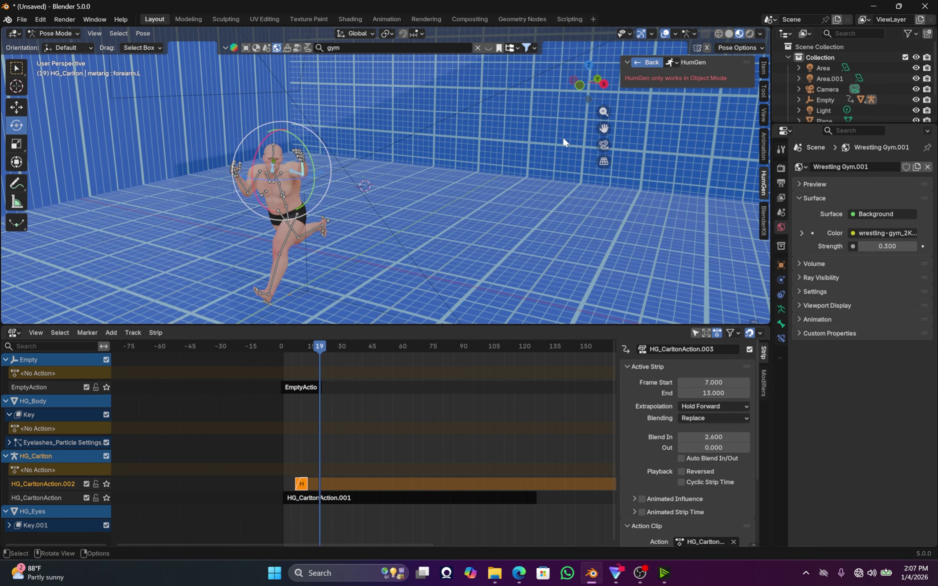
left_click_drag(595, 89, 578, 96)
mouse_move(713, 447)
left_mouse_down()
mouse_move(735, 448)
mouse_move(689, 447)
mouse_move(708, 447)
left_mouse_up()
mouse_move(713, 393)
left_mouse_down()
mouse_move(745, 393)
mouse_move(694, 393)
left_mouse_up()
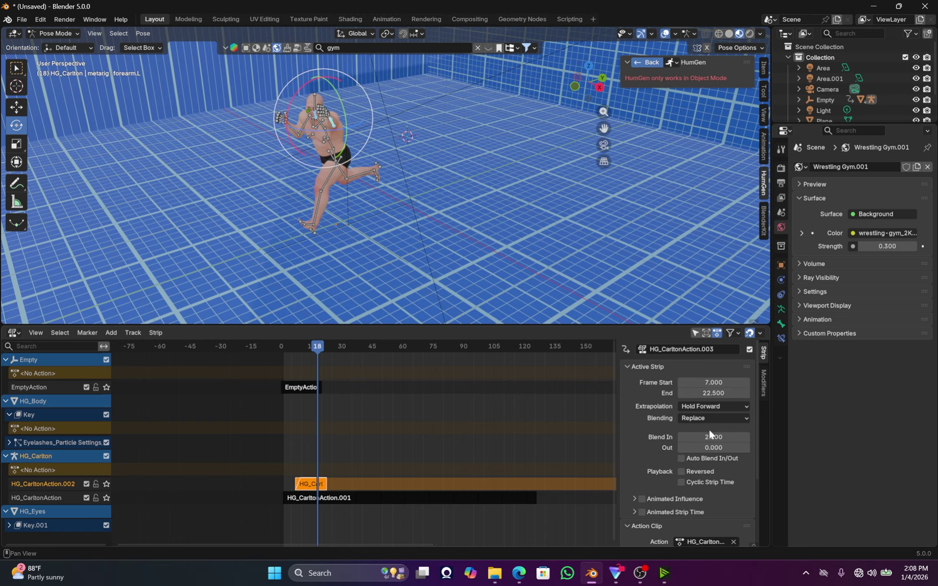
Adjust the arm-and-head strip's Blend Out to 4.7 and finally 4.1, replaying the run in between to judge the transition.
left_click_drag(708, 447, 738, 448)
left_click_drag(305, 344, 284, 344)
key("space")
key("space")
key("space")
key("space")
key("space")
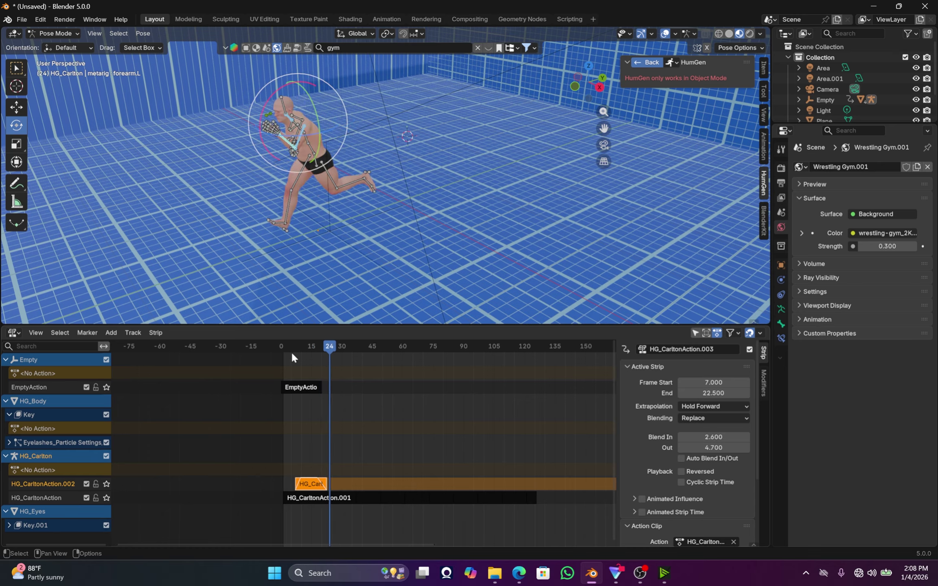
left_click_drag(310, 345, 301, 346)
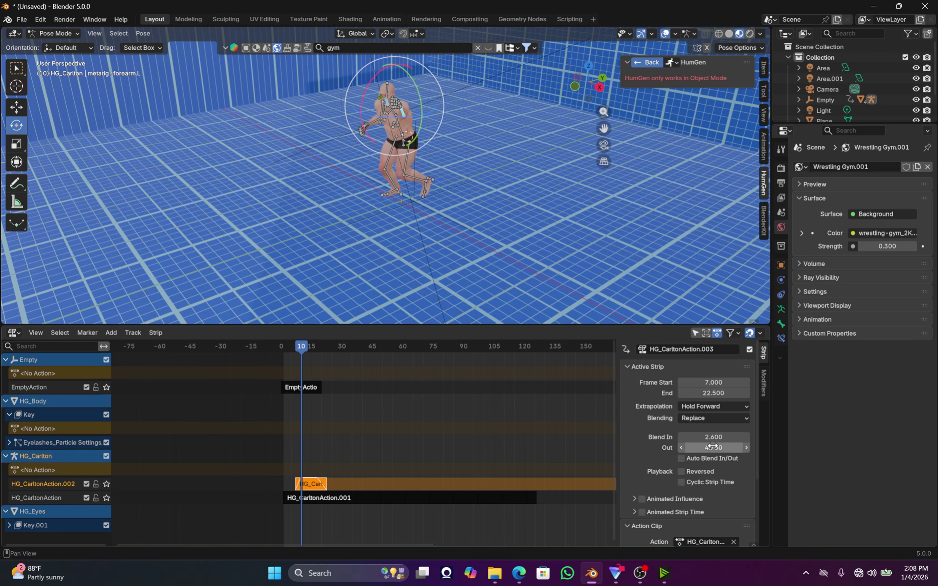
mouse_move(711, 447)
left_mouse_down()
mouse_move(729, 447)
mouse_move(715, 448)
left_mouse_up()
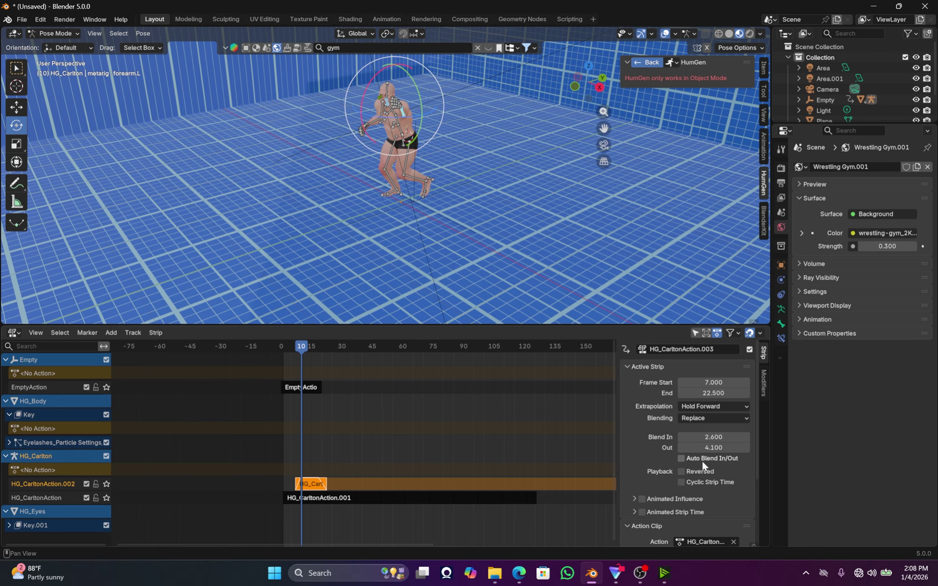
Extend the arm-and-head strip's end to frame 54.4 with Blend In 7 and Blend Out 5.2, and play the run.
left_click_drag(702, 397, 721, 437)
left_click_drag(301, 347, 278, 345)
key("space")
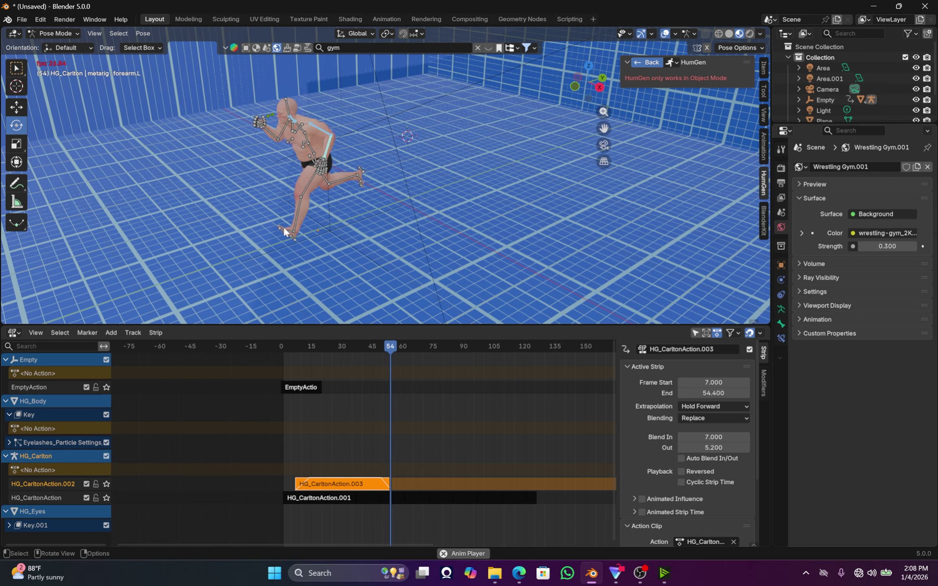
key("Escape")
Reframe the runner from a more frontal angle and replay from frame 1 to examine the blend into the raised arm.
scroll(444, 133, "up", 1)
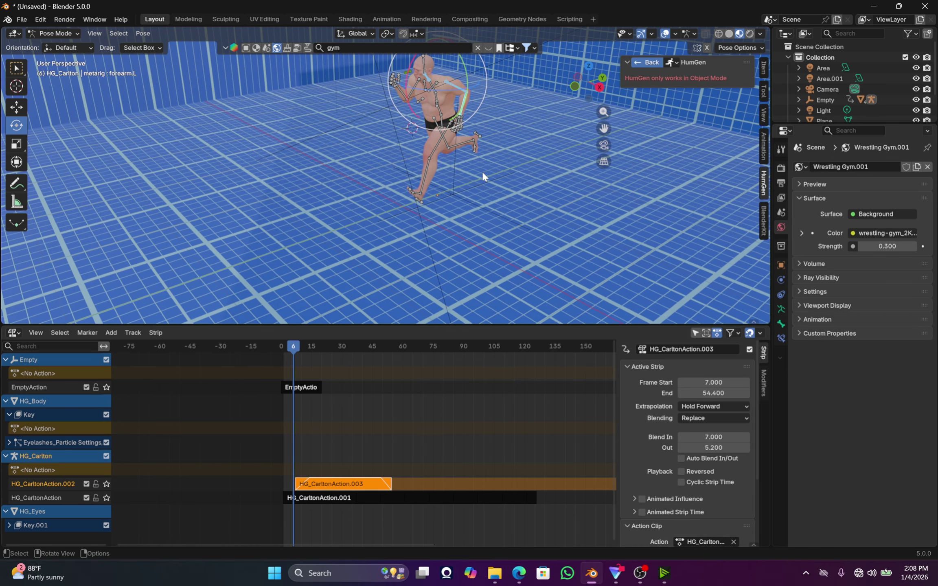
left_click(576, 106)
left_click_drag(604, 129, 511, 164)
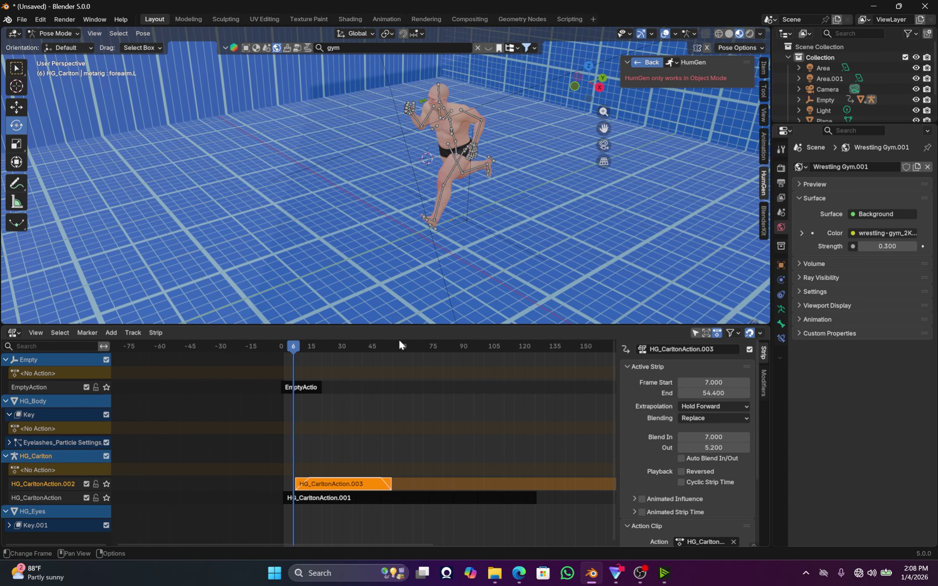
mouse_move(533, 95)
middle_mouse_down()
mouse_move(489, 100)
mouse_move(541, 95)
middle_mouse_up()
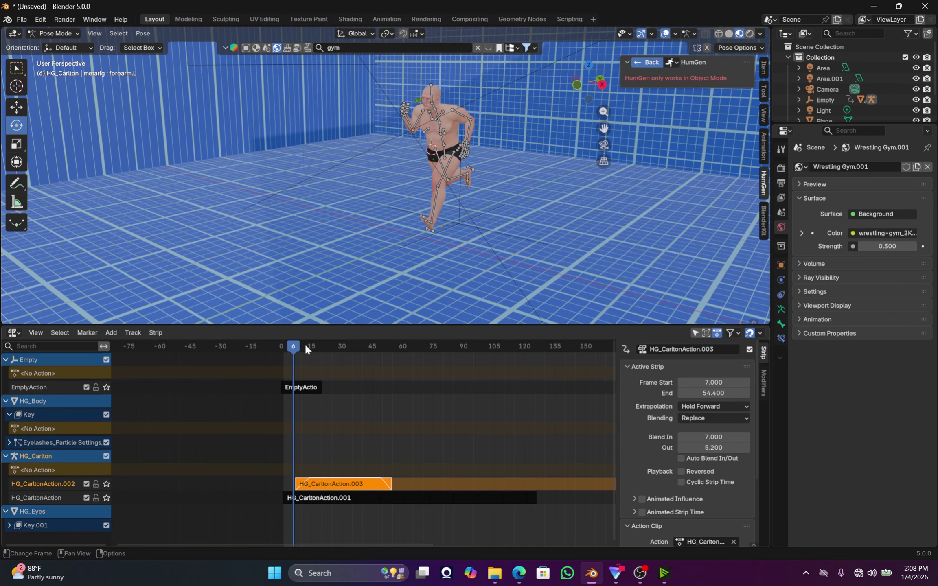
left_click_drag(305, 345, 283, 345)
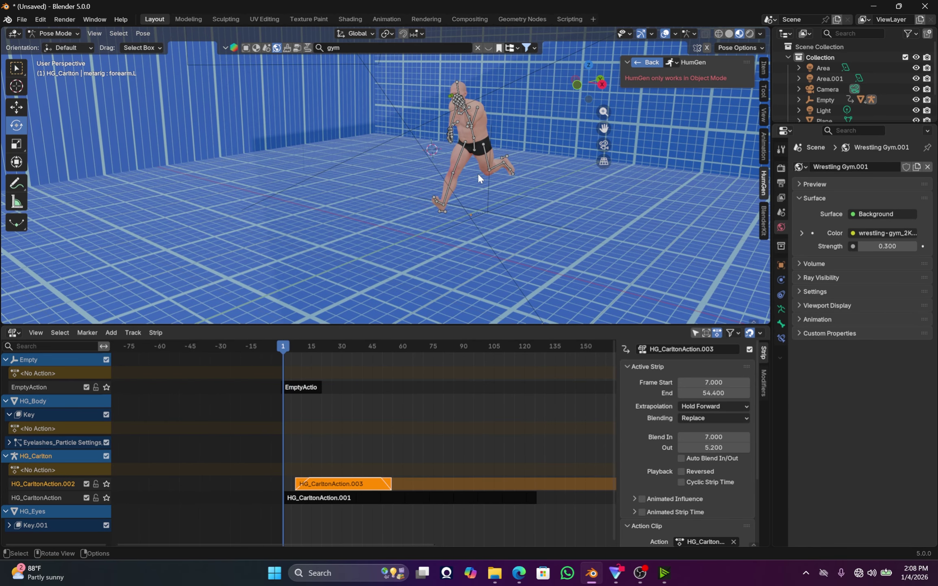
key("space")
left_click_drag(297, 351, 277, 347)
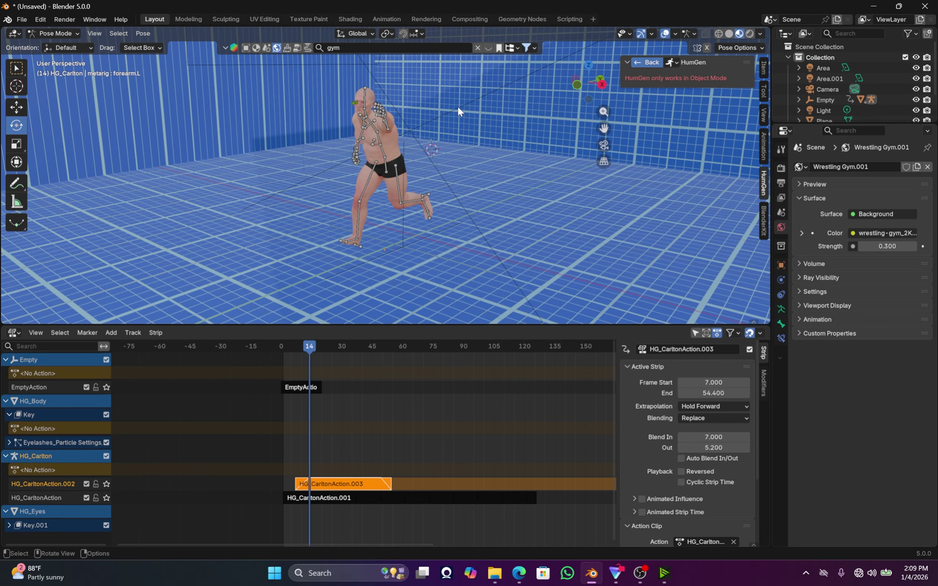
Hide the viewport overlays, then scrub and play the run past the arm-and-head strip's end to check the blend out.
left_click(666, 34)
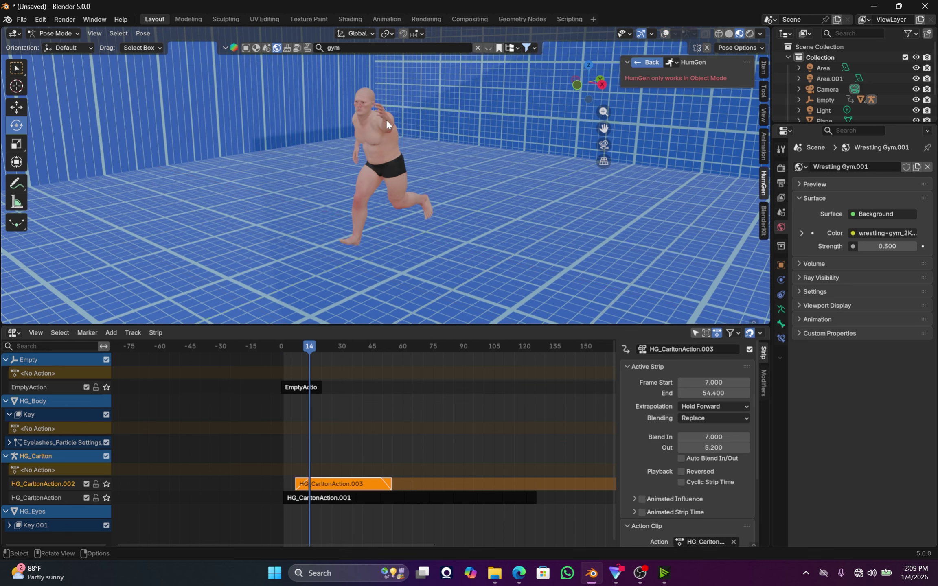
left_click_drag(314, 351, 327, 367)
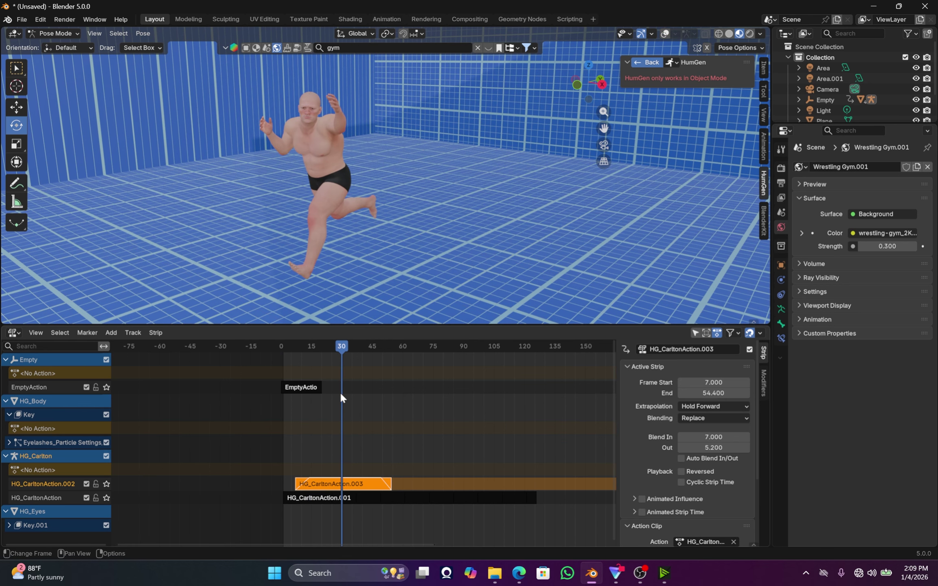
mouse_move(372, 347)
left_mouse_down()
mouse_move(394, 352)
mouse_move(380, 353)
left_mouse_up()
key("space")
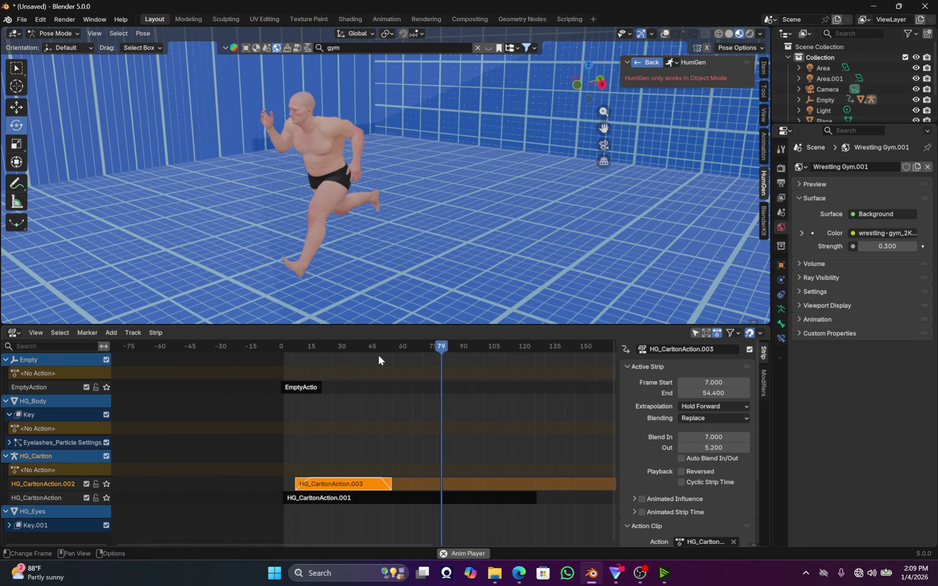
Select the EmptyAction strip, show the viewport overlays again, and select the Empty at the runner's feet in Object Mode.
left_click(302, 388)
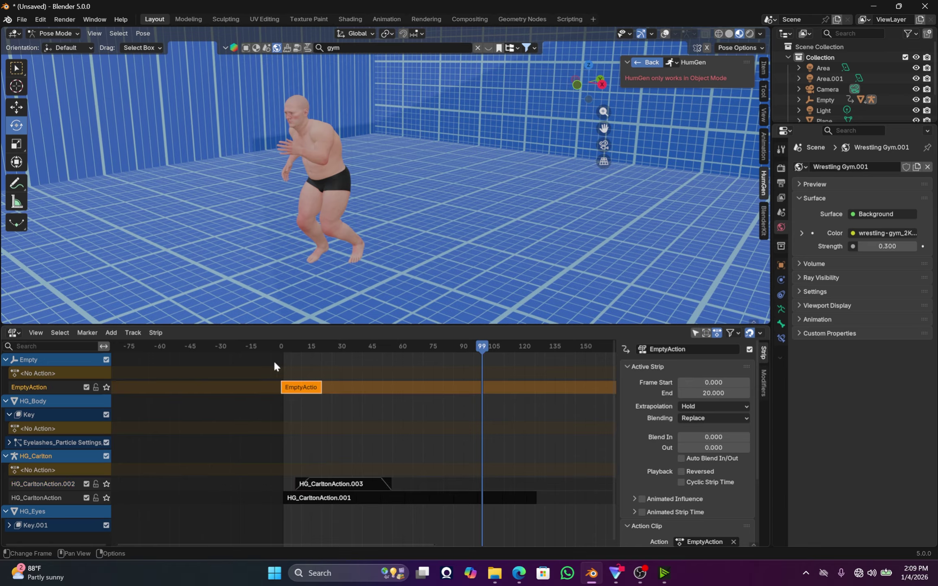
left_click(665, 35)
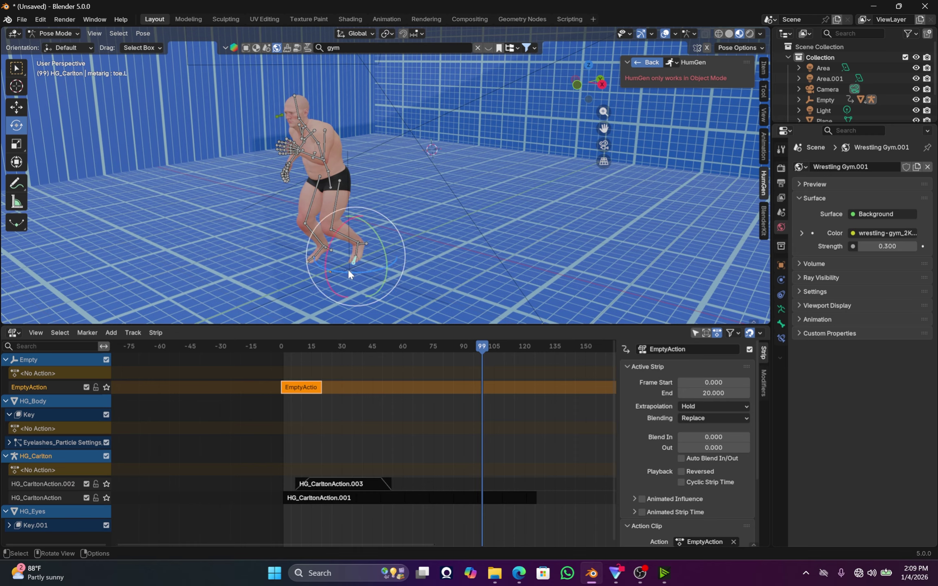
left_click(138, 168)
left_click(56, 57)
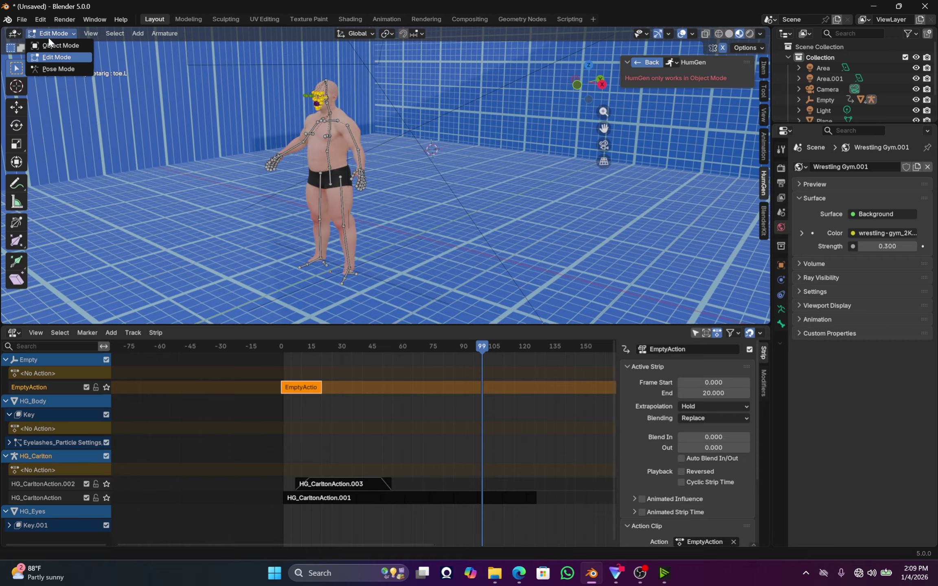
left_click(51, 45)
left_click(372, 259)
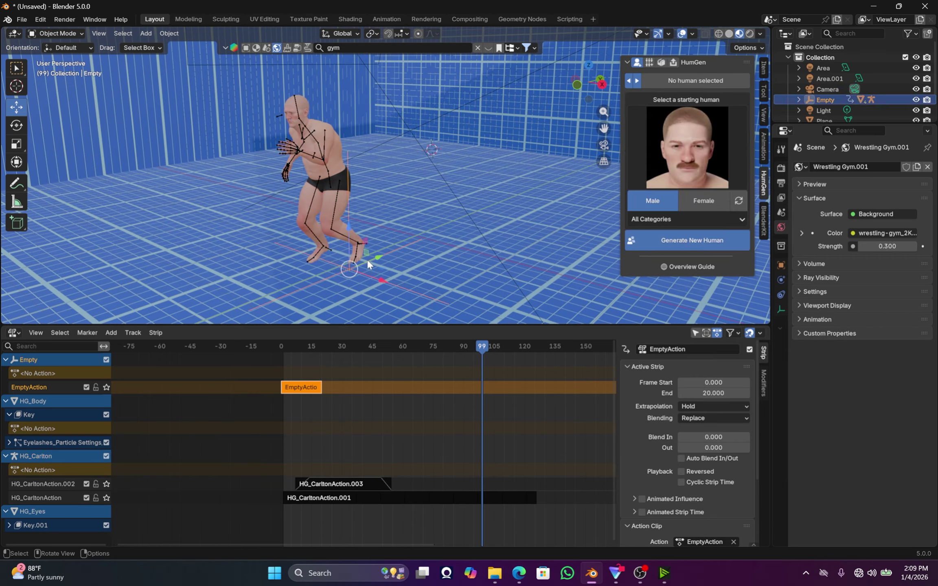
Try to move the Empty along the Y axis at frame 4.
left_click_drag(316, 347, 288, 350)
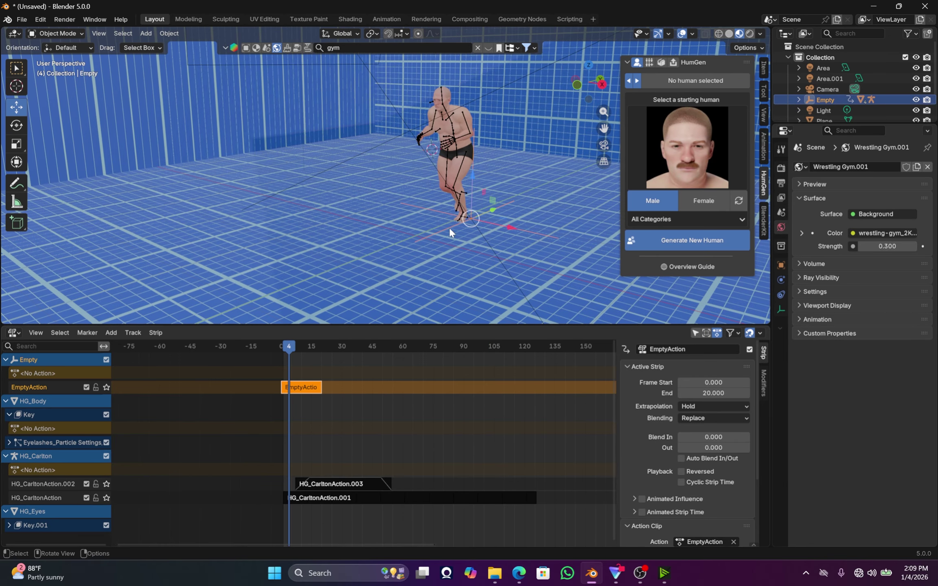
left_click_drag(492, 211, 401, 242)
right_click(401, 242)
Switch the Nonlinear Animation editor to the Timeline and play the run briefly.
left_click(16, 333)
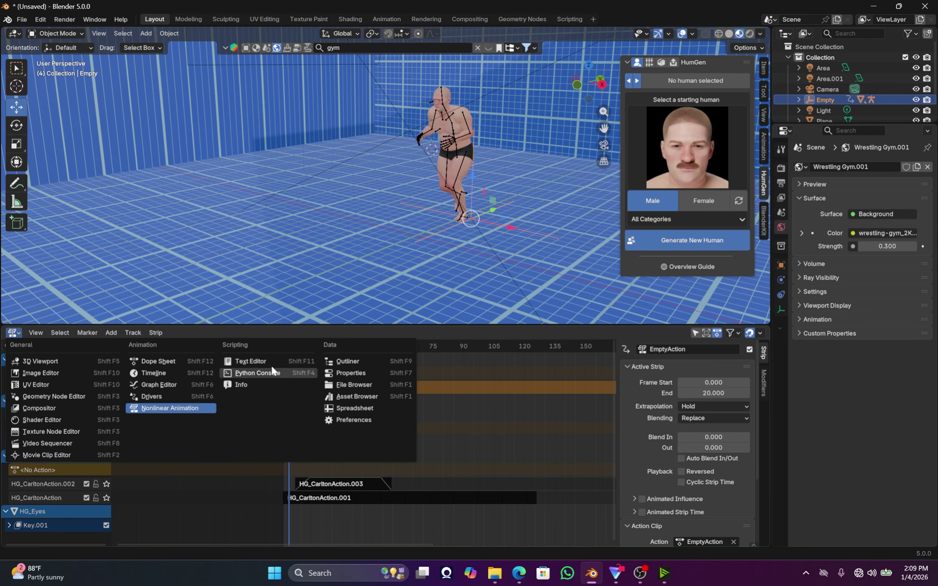
left_click(151, 372)
left_click_drag(188, 342, 205, 353)
key("space")
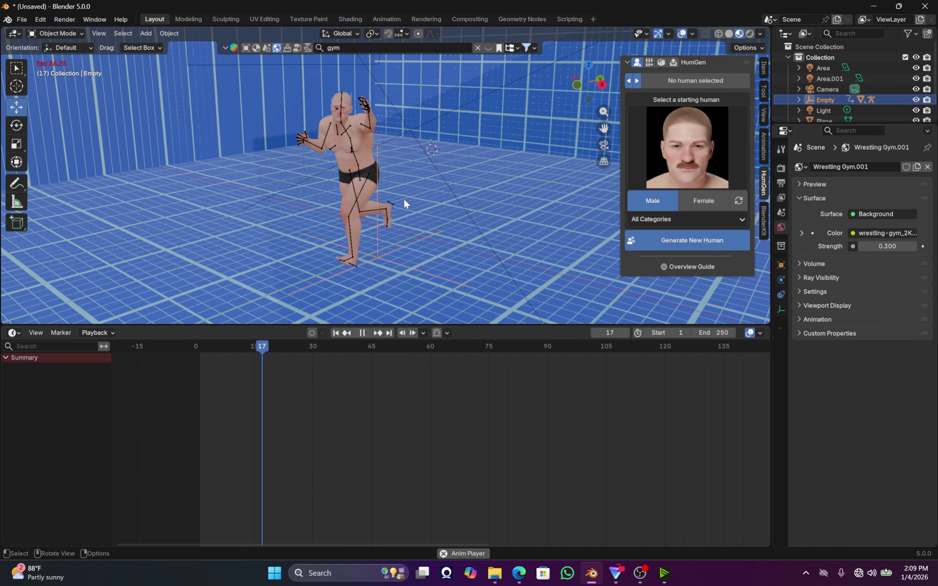
key("space")
Return to frame 0 and enlarge the 3D viewport over the timeline, framing the runner from the front side.
scroll(415, 174, "down", 3)
left_click_drag(598, 84, 569, 119)
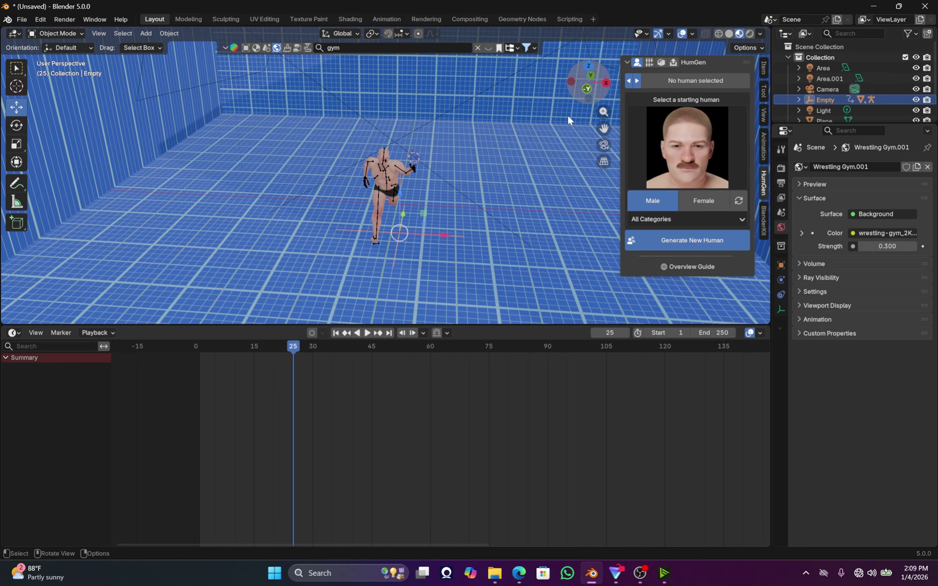
left_click(194, 349)
scroll(421, 158, "up", 3)
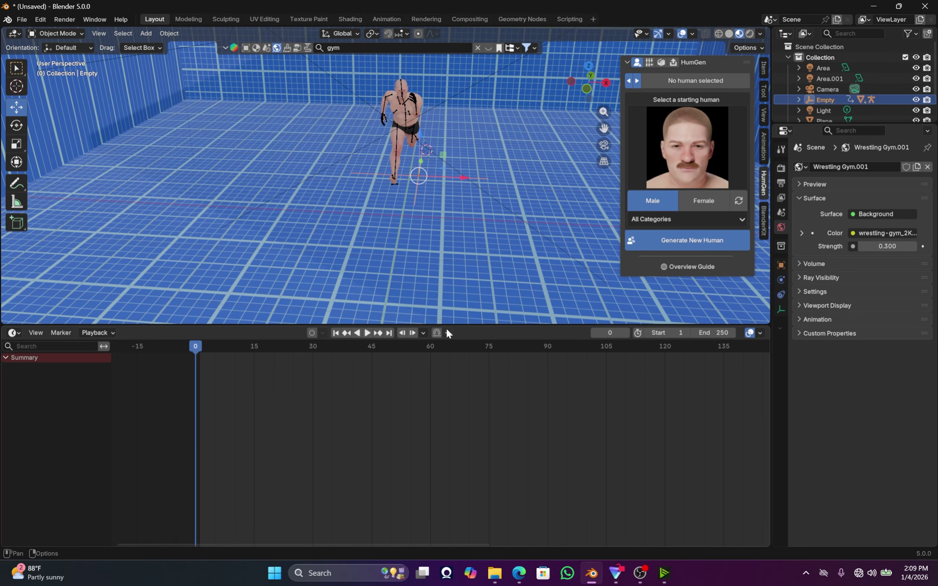
left_click_drag(447, 328, 445, 424)
left_click_drag(586, 86, 538, 157)
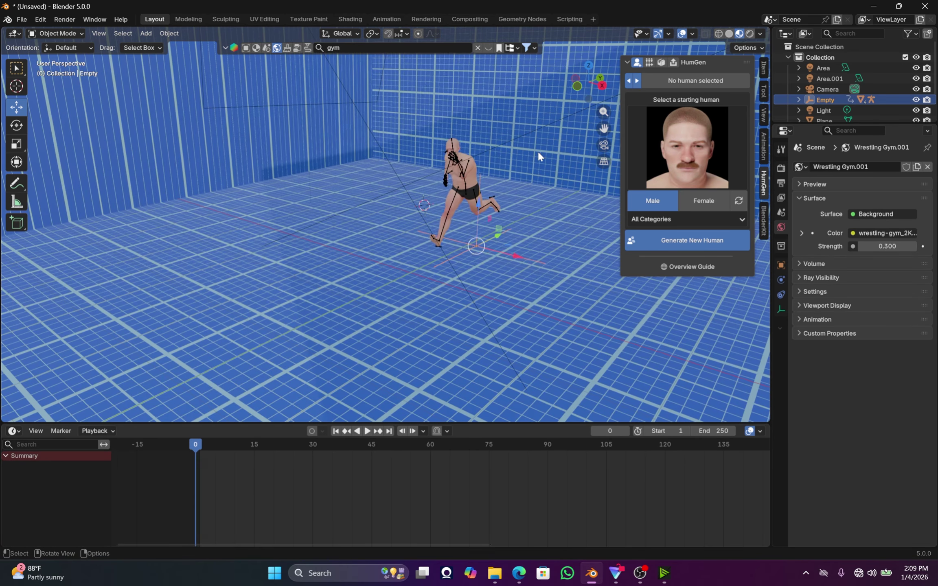
Play the run from the start, then replay it from a lower frontal angle to examine the blended motion.
key("space")
left_click(194, 451)
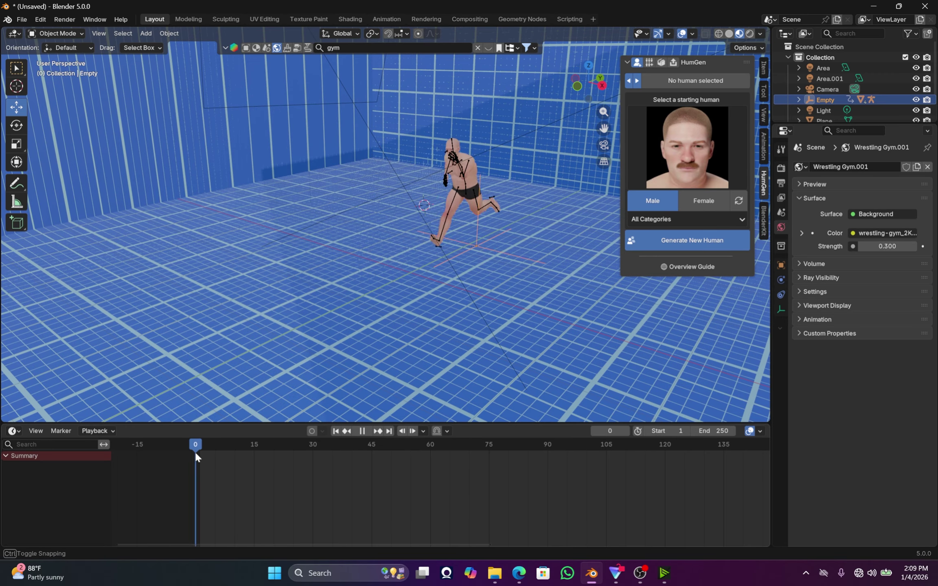
key("space")
key("space")
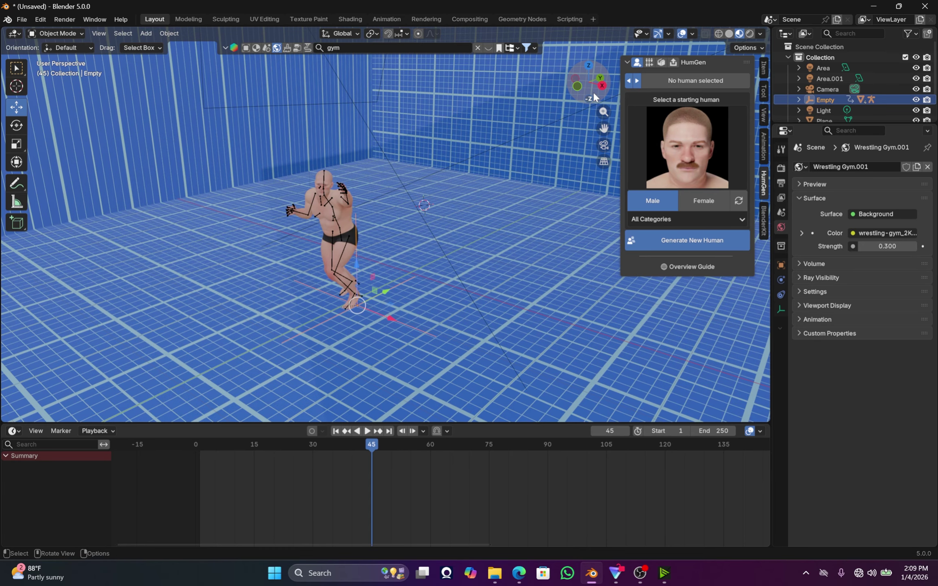
left_click_drag(593, 94, 599, 166)
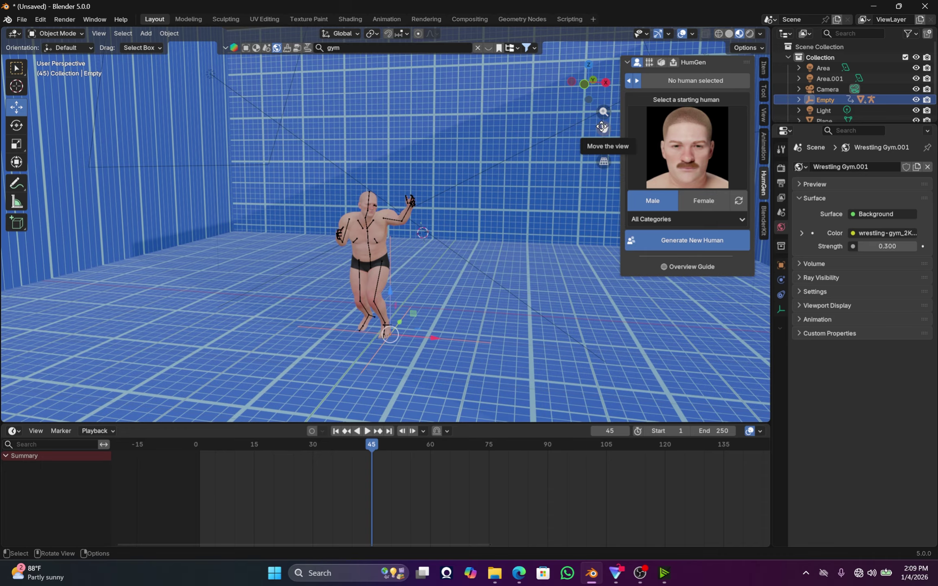
left_click_drag(351, 448, 216, 445)
key("space")
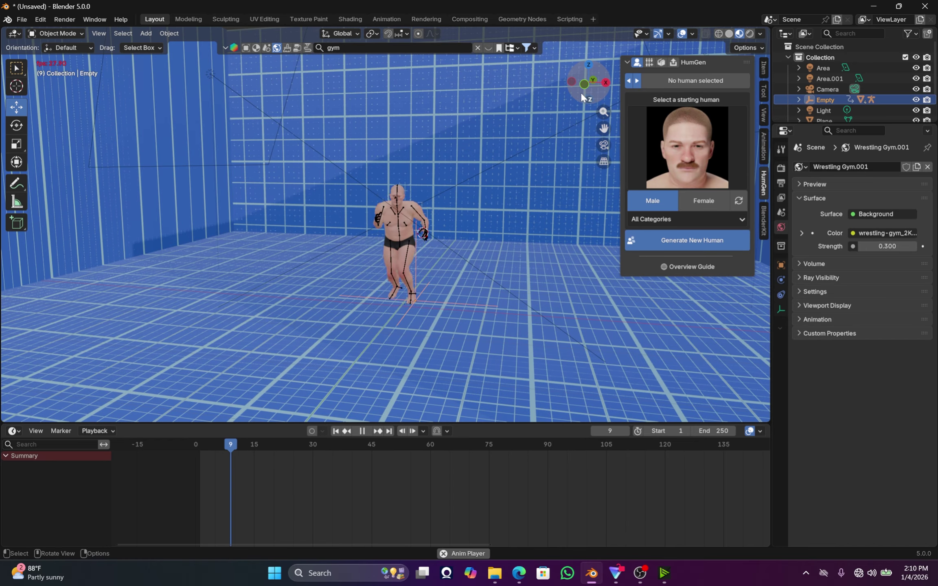